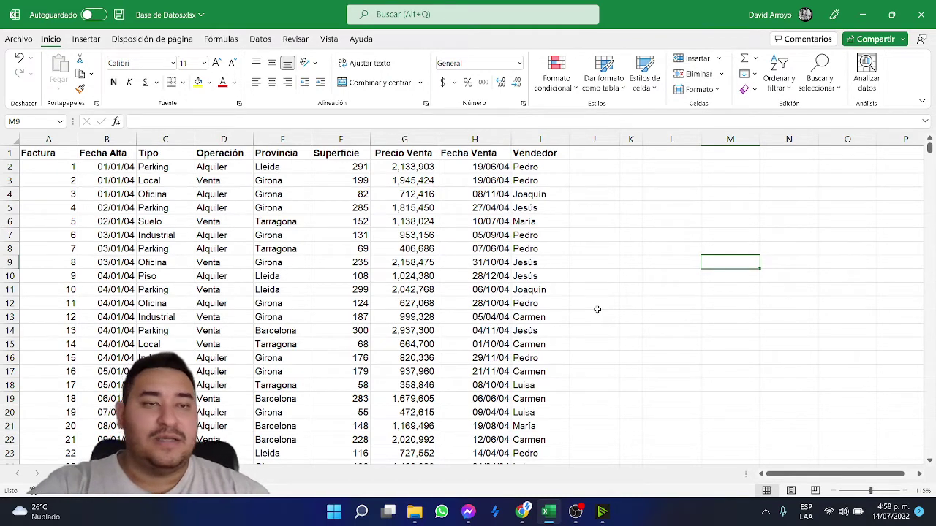
pyautogui.click(89, 39)
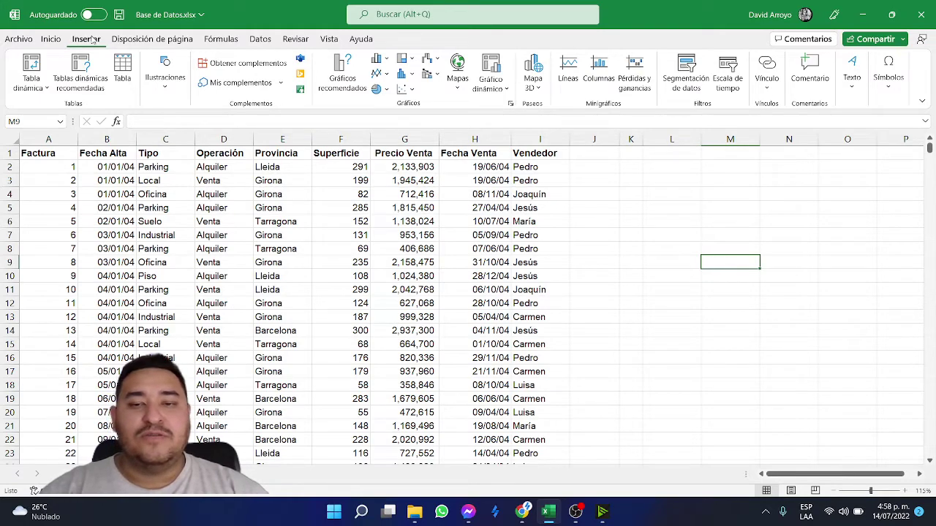
pyautogui.press('Up')
pyautogui.press('Up')
pyautogui.press('Up')
pyautogui.press('Up')
pyautogui.press('Up')
pyautogui.press('Up')
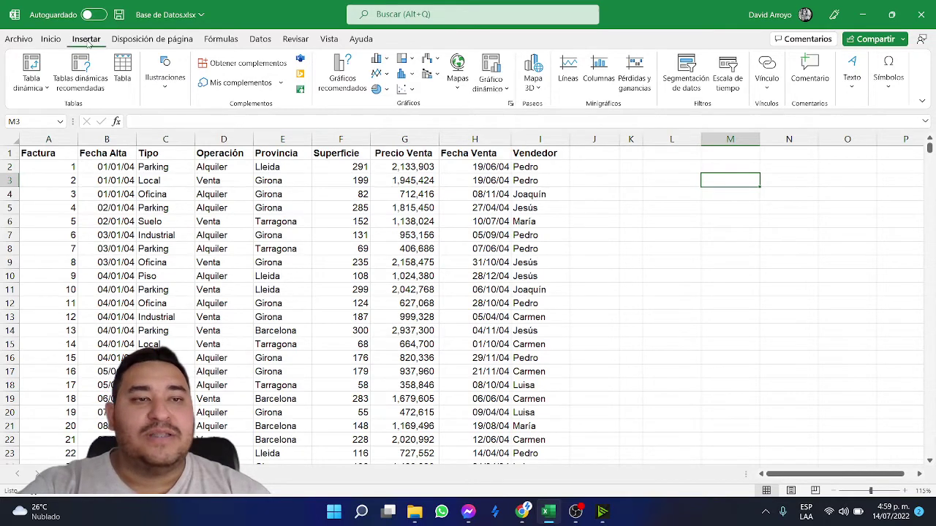
pyautogui.click(32, 66)
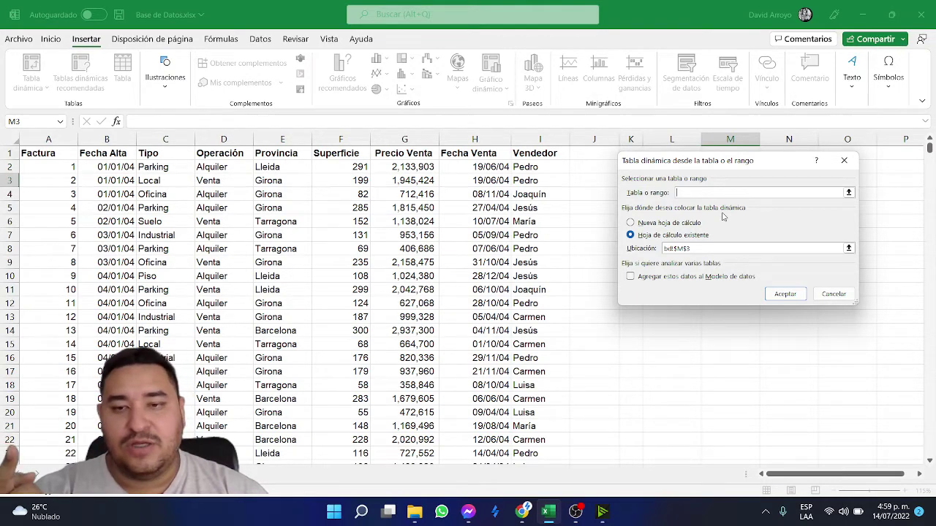
pyautogui.click(843, 160)
# Examine the column headers in row 1 of the data, from Factura through Vendedor.
pyautogui.moveTo(44, 156); pyautogui.dragTo(575, 163)
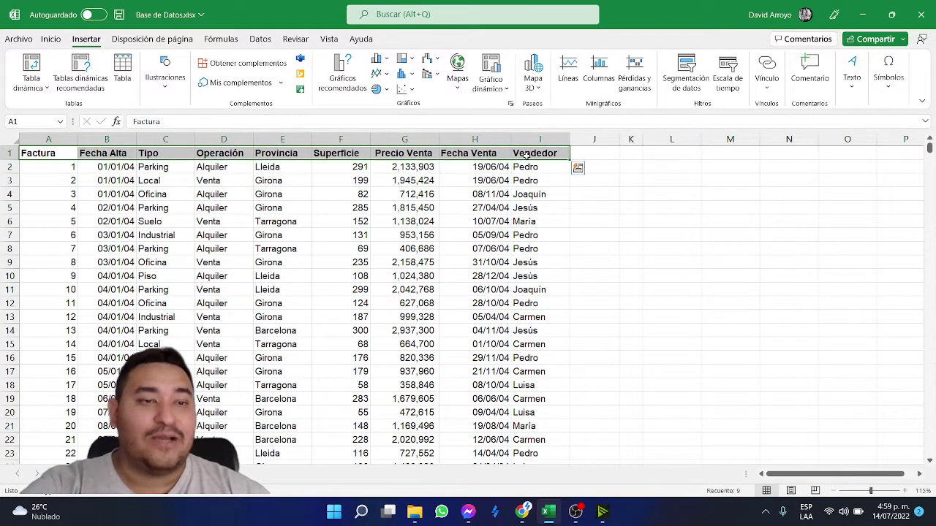
pyautogui.click(50, 151)
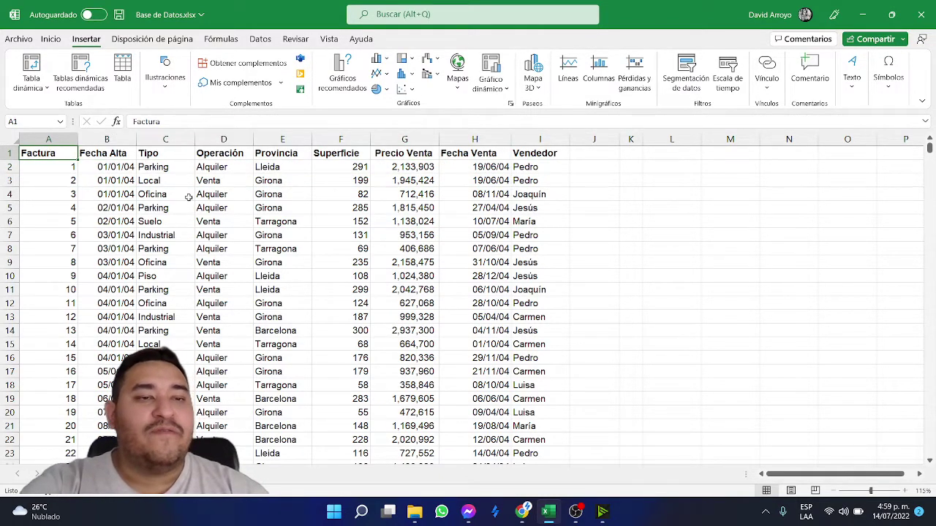
pyautogui.click(116, 155)
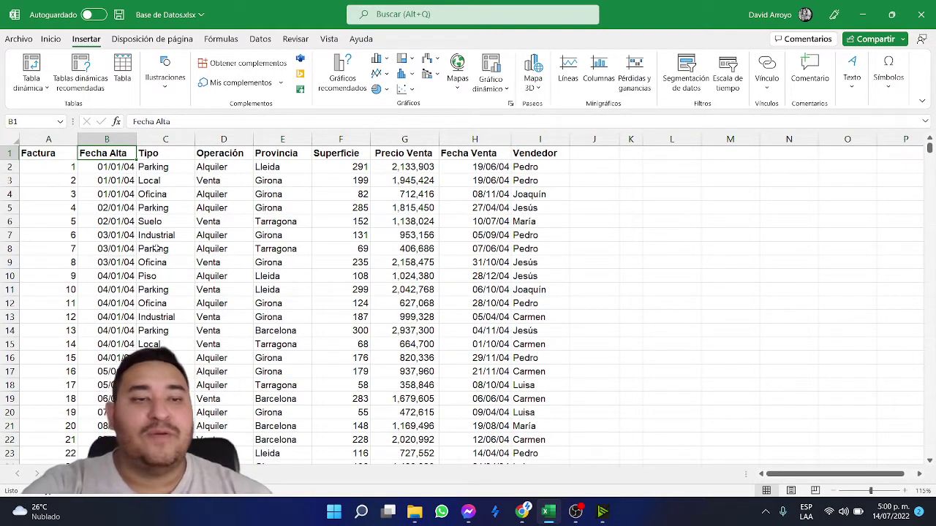
pyautogui.click(160, 157)
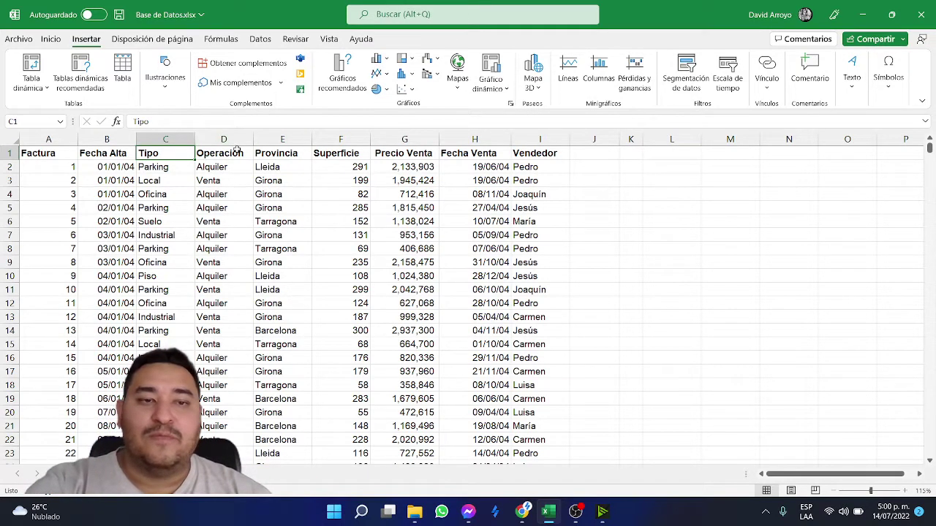
# Clear the Operación header in D1 and try to create a pivot table from A1:I12 on a new worksheet.
pyautogui.click(237, 150)
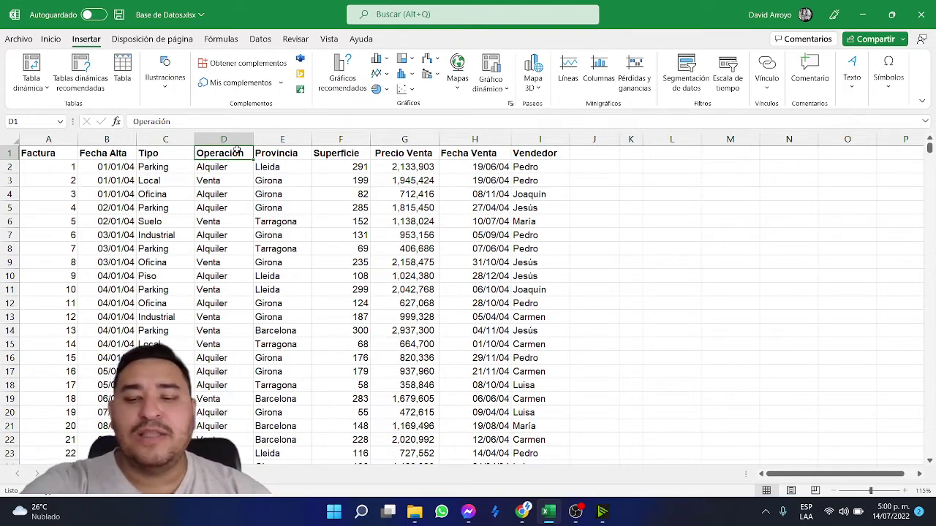
pyautogui.press('Delete')
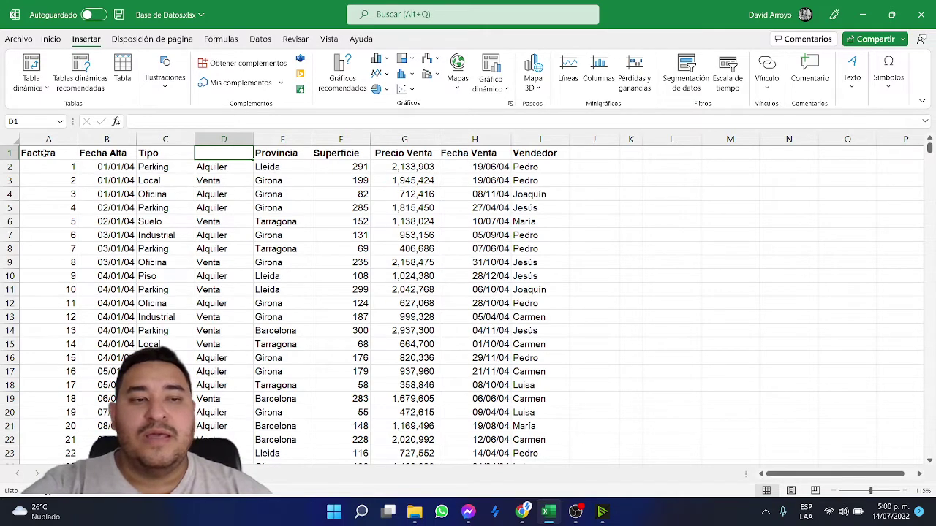
pyautogui.moveTo(45, 154); pyautogui.dragTo(539, 305)
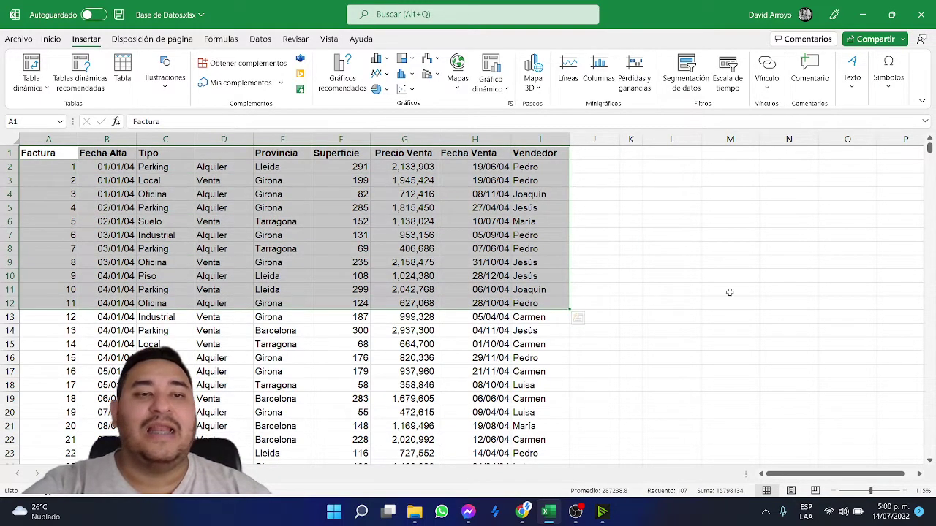
pyautogui.click(31, 66)
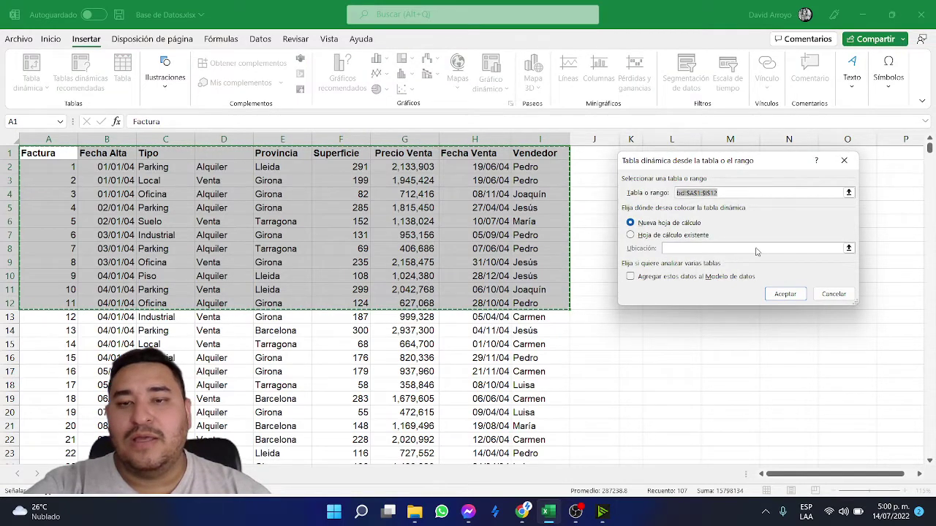
pyautogui.click(781, 294)
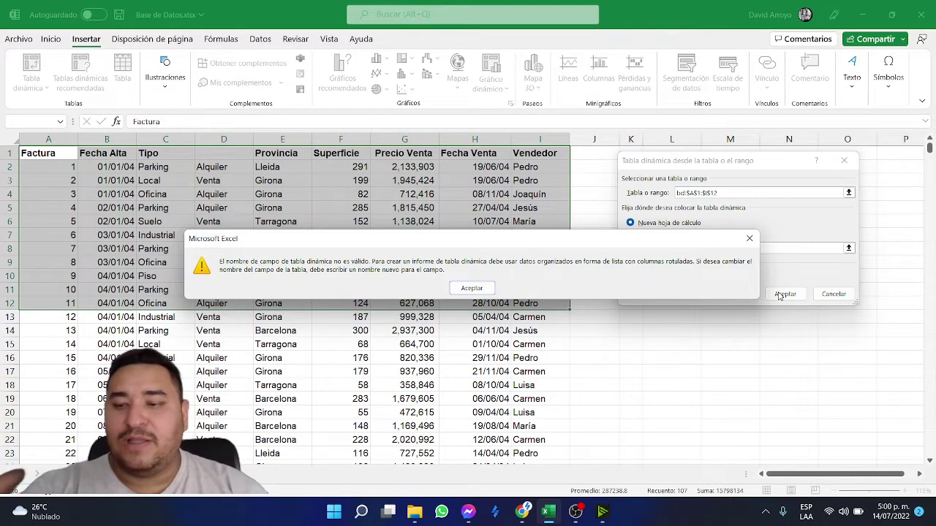
pyautogui.click(472, 289)
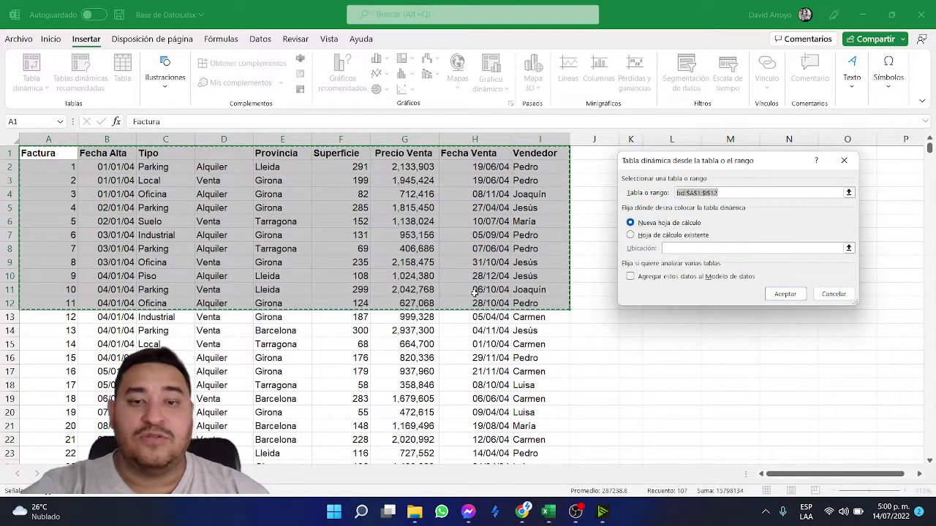
pyautogui.click(832, 294)
pyautogui.click(113, 192)
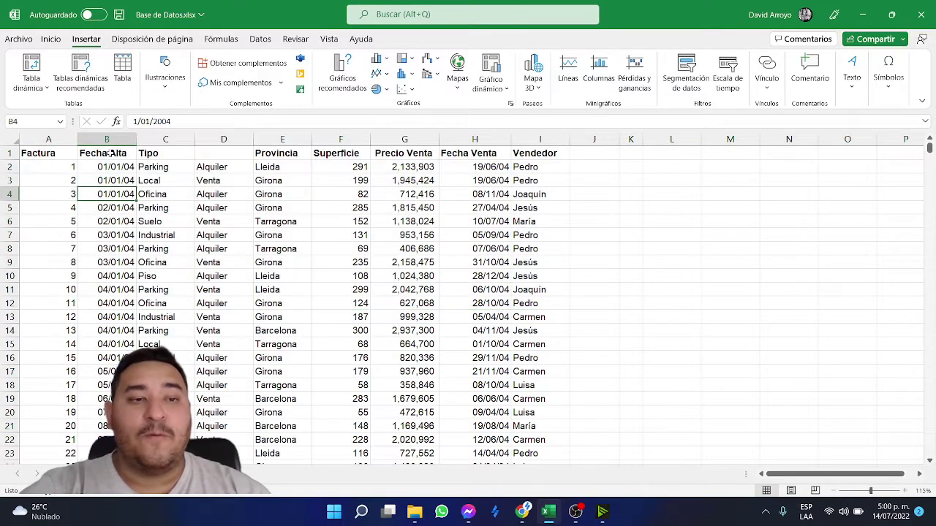
pyautogui.click(110, 153)
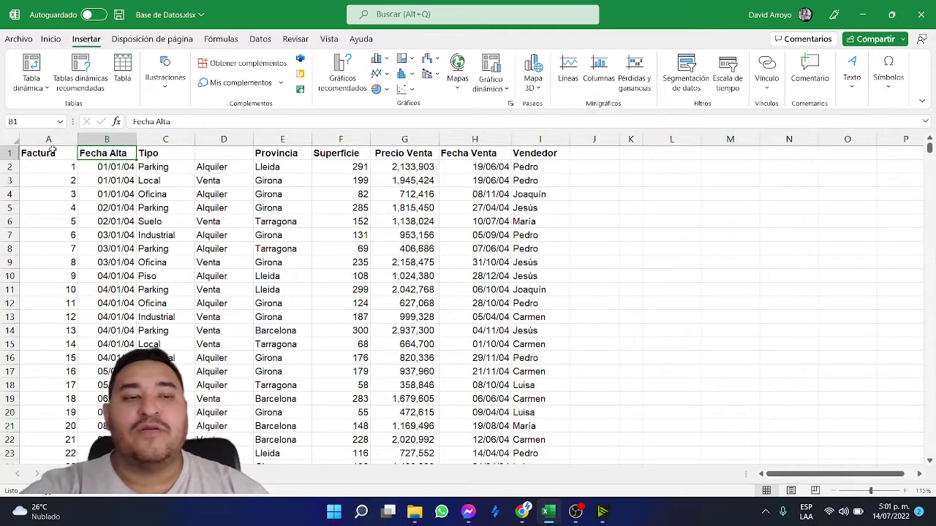
pyautogui.moveTo(51, 154); pyautogui.dragTo(480, 274)
pyautogui.moveTo(488, 413); pyautogui.dragTo(566, 428)
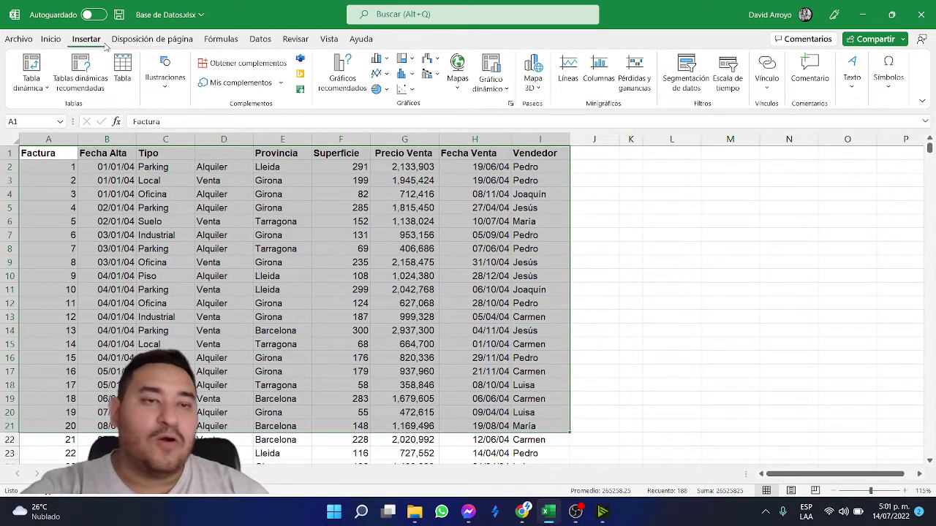
pyautogui.click(31, 66)
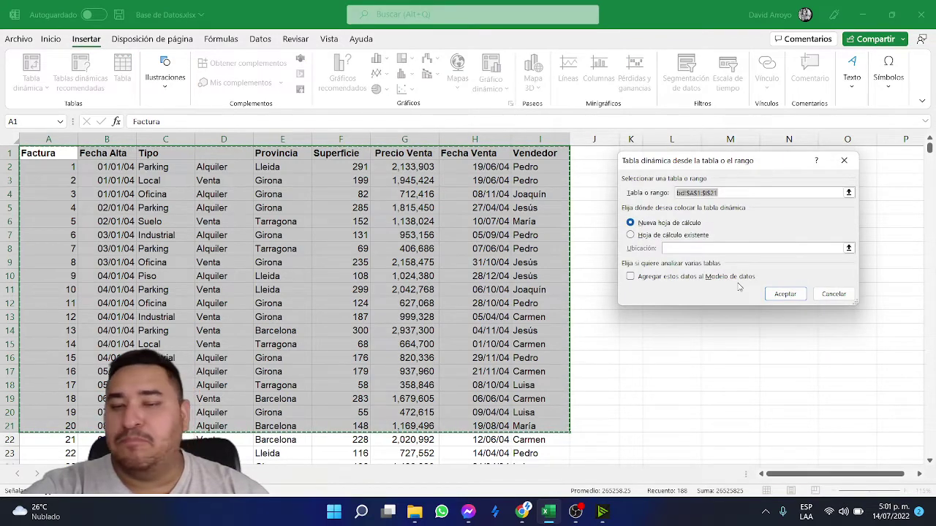
pyautogui.click(824, 295)
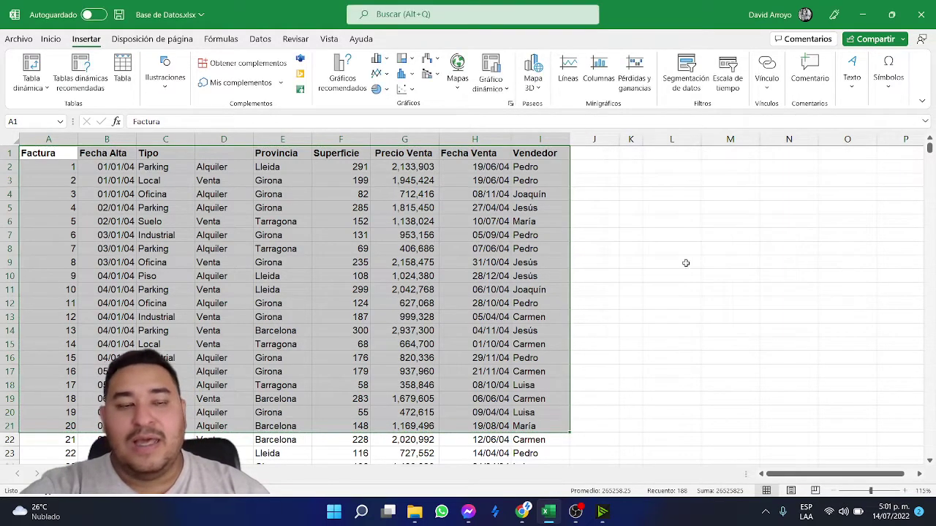
pyautogui.click(161, 194)
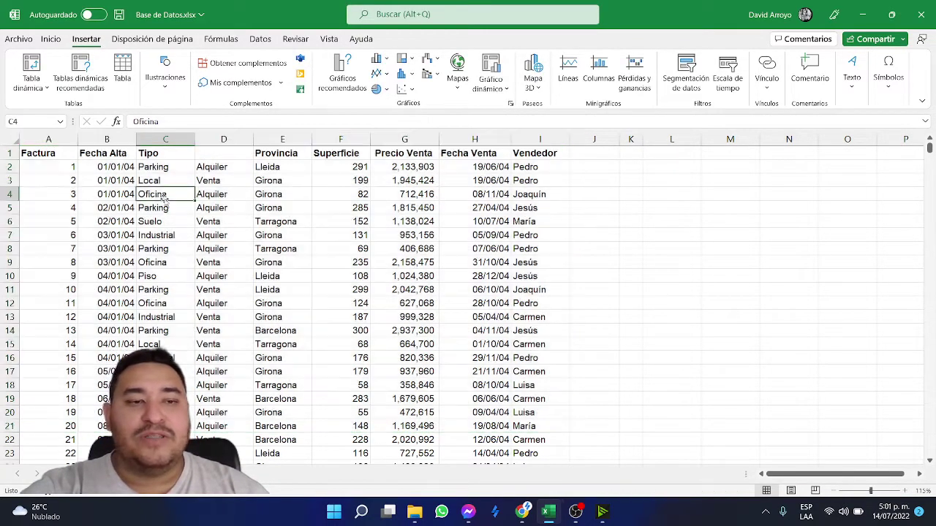
pyautogui.click(31, 66)
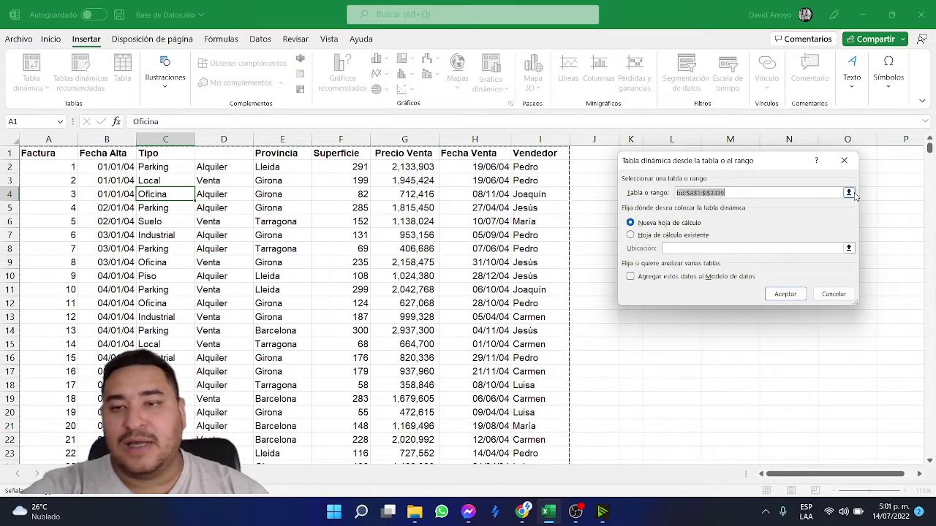
pyautogui.click(848, 192)
pyautogui.click(64, 155)
pyautogui.moveTo(64, 154); pyautogui.dragTo(474, 289)
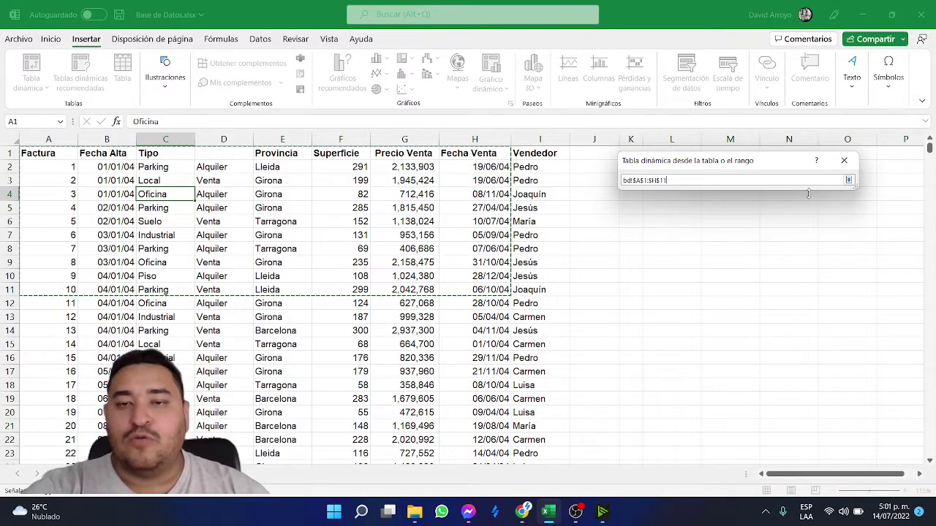
pyautogui.click(841, 167)
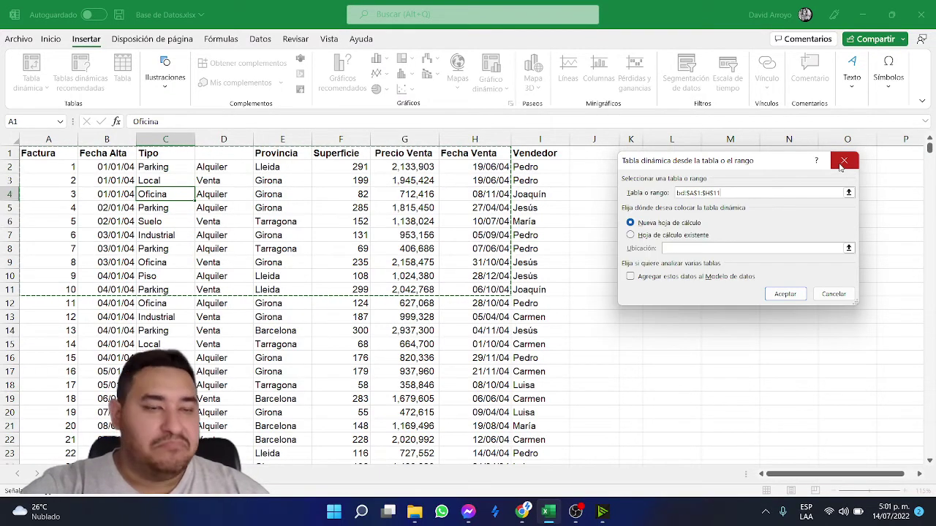
pyautogui.click(843, 161)
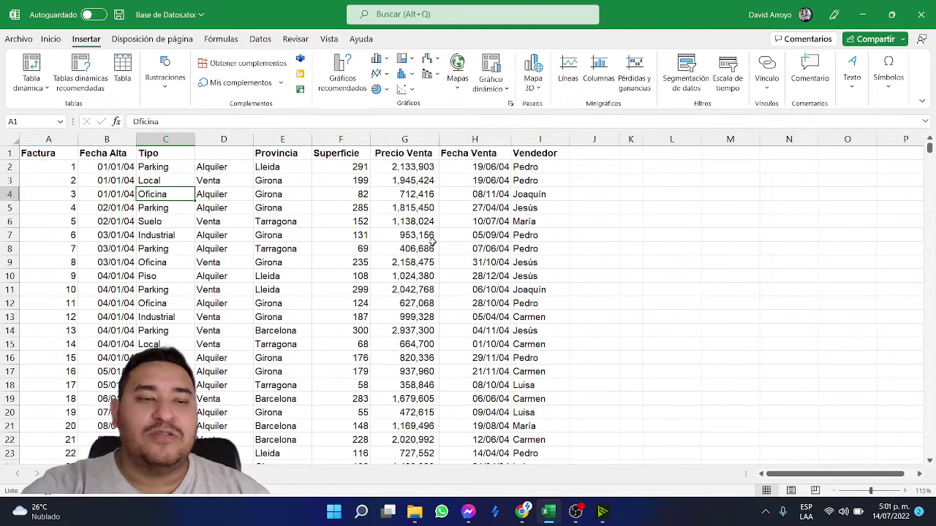
pyautogui.click(41, 155)
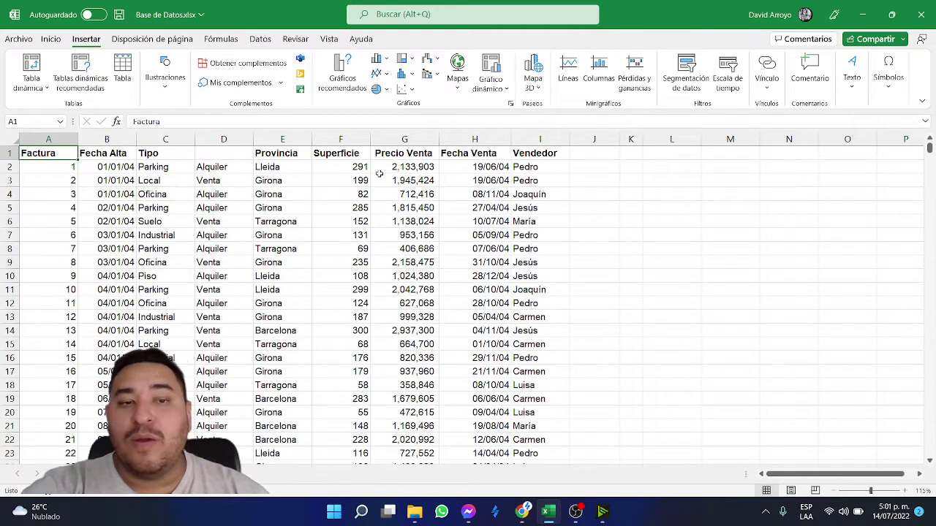
pyautogui.click(421, 193)
pyautogui.click(451, 210)
pyautogui.click(430, 240)
pyautogui.click(354, 258)
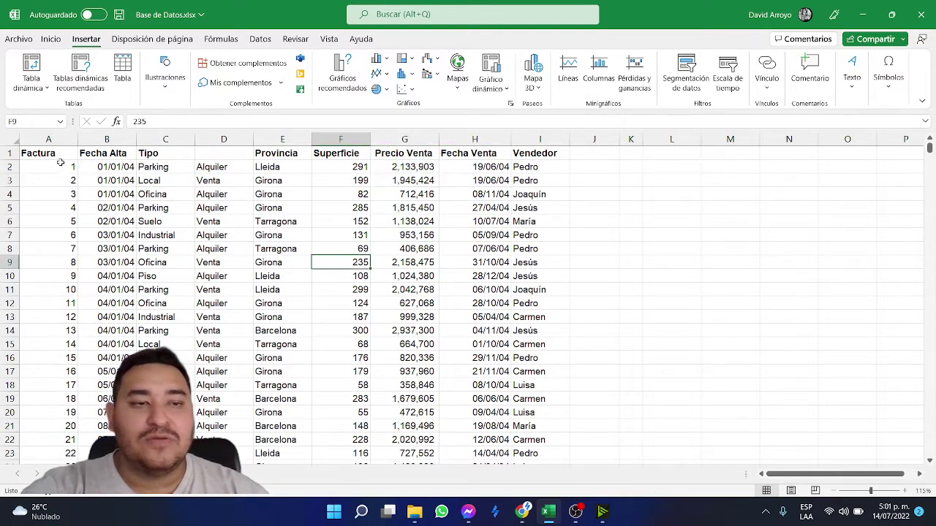
# Try to create a pivot table from the full data range A1:I3339 on a new worksheet.
pyautogui.click(61, 163)
pyautogui.click(30, 67)
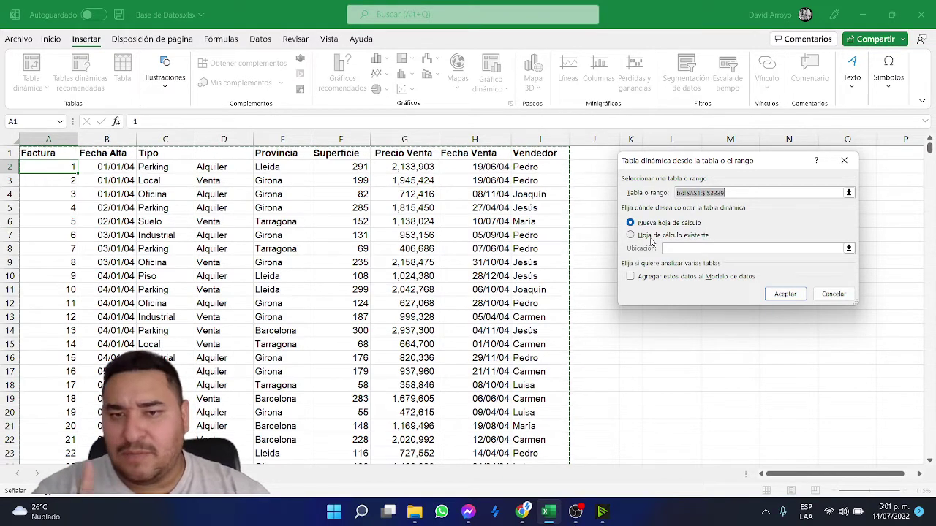
pyautogui.click(779, 297)
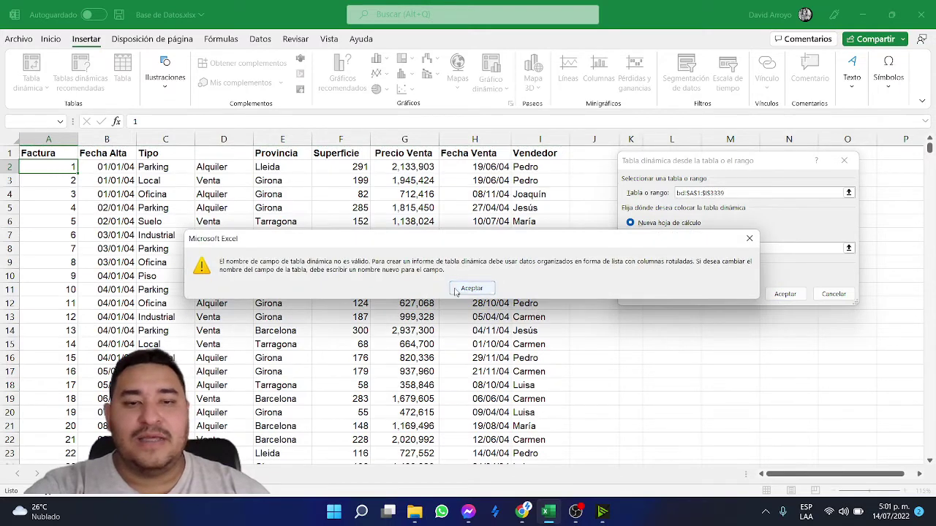
pyautogui.click(459, 288)
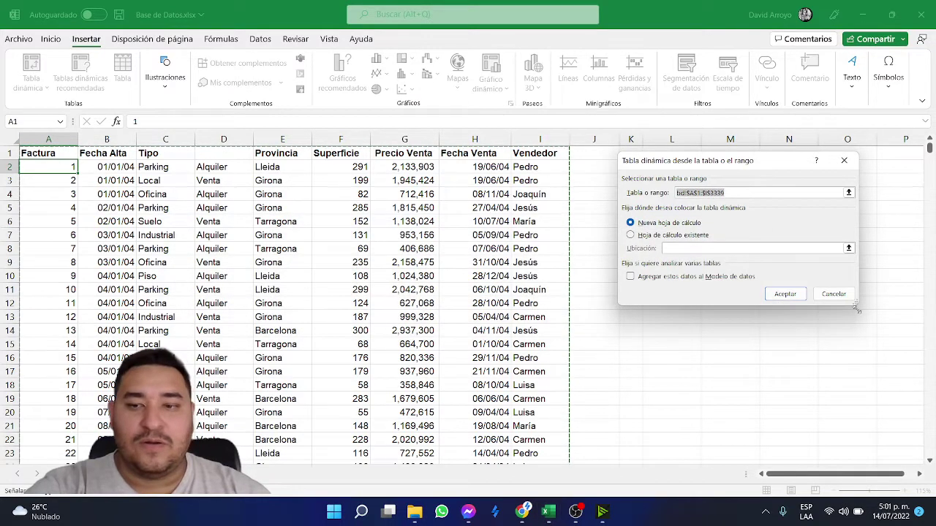
pyautogui.click(834, 294)
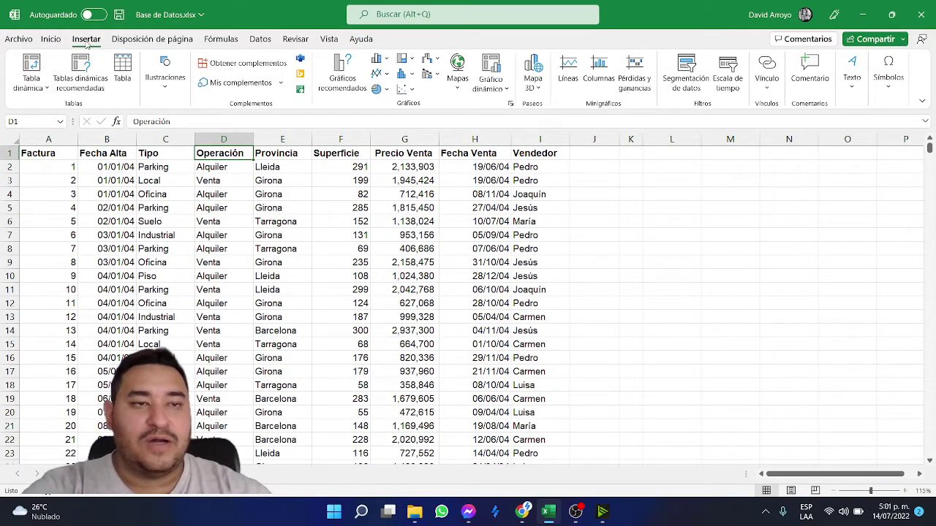
# Create a pivot table from bd!A1:I3339 on a new worksheet and insert a blank column before it.
pyautogui.click(30, 69)
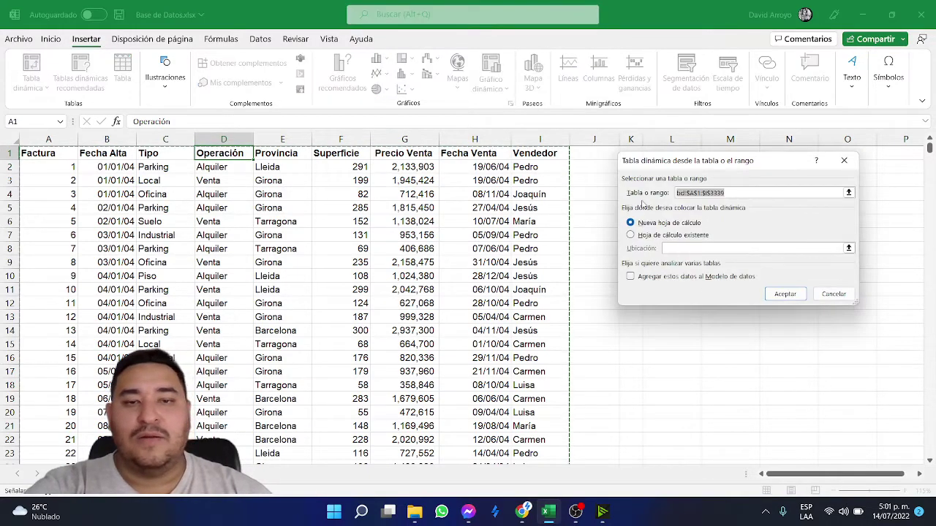
pyautogui.click(785, 294)
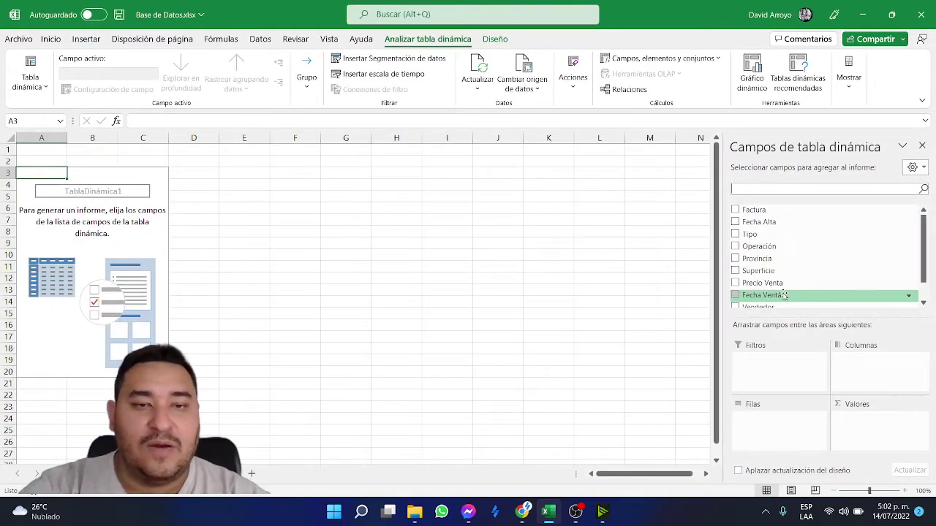
pyautogui.click(38, 139)
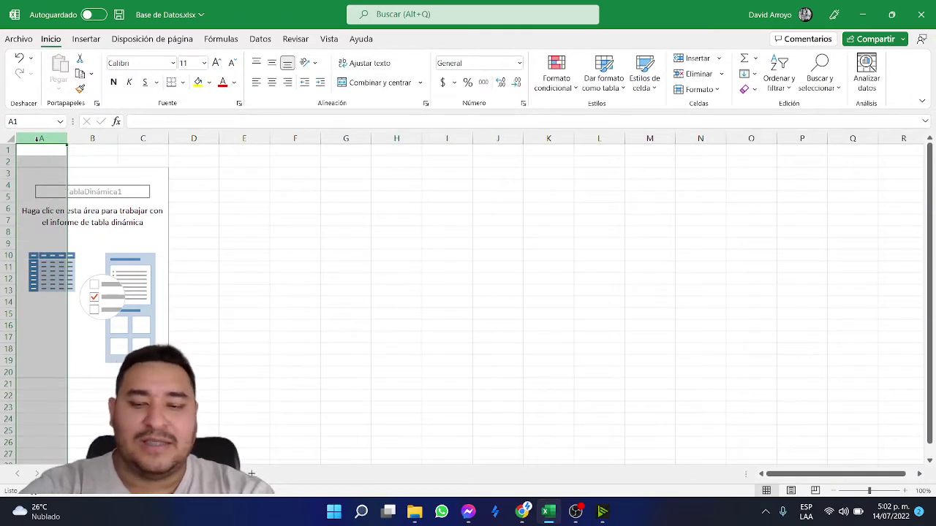
pyautogui.hotkey('ctrl', '+')
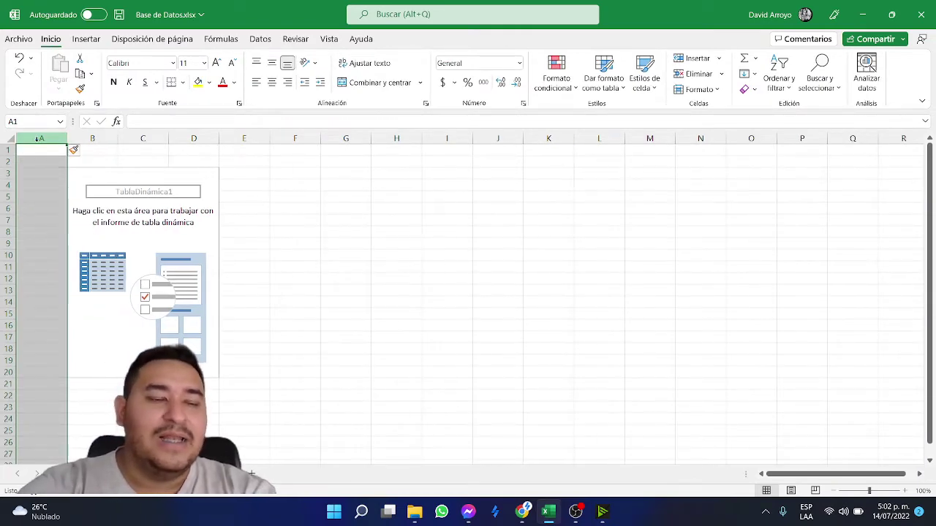
pyautogui.click(64, 185)
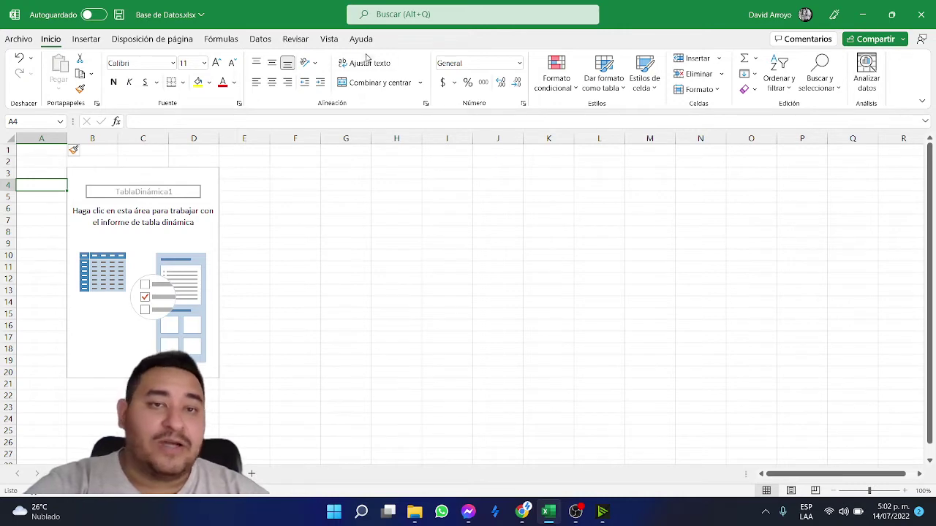
# Hide the gridlines on the pivot table worksheet.
pyautogui.click(329, 41)
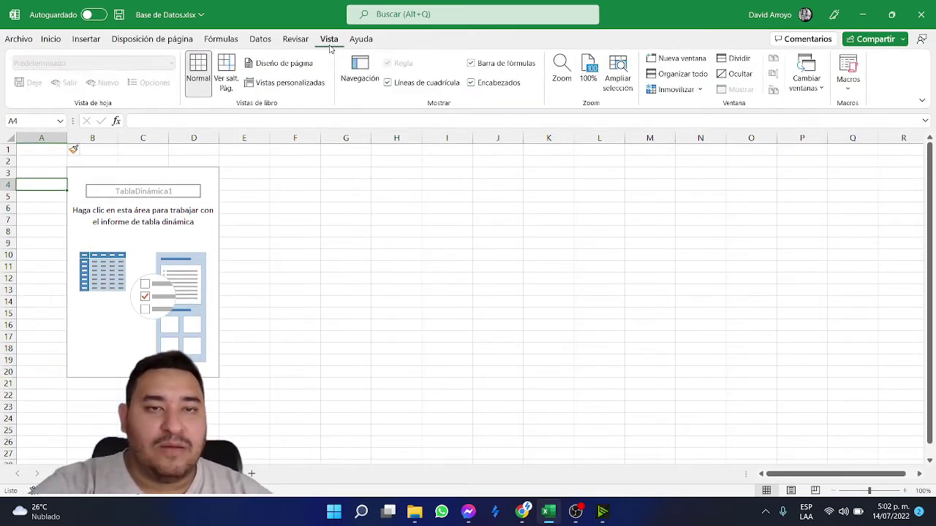
pyautogui.click(387, 83)
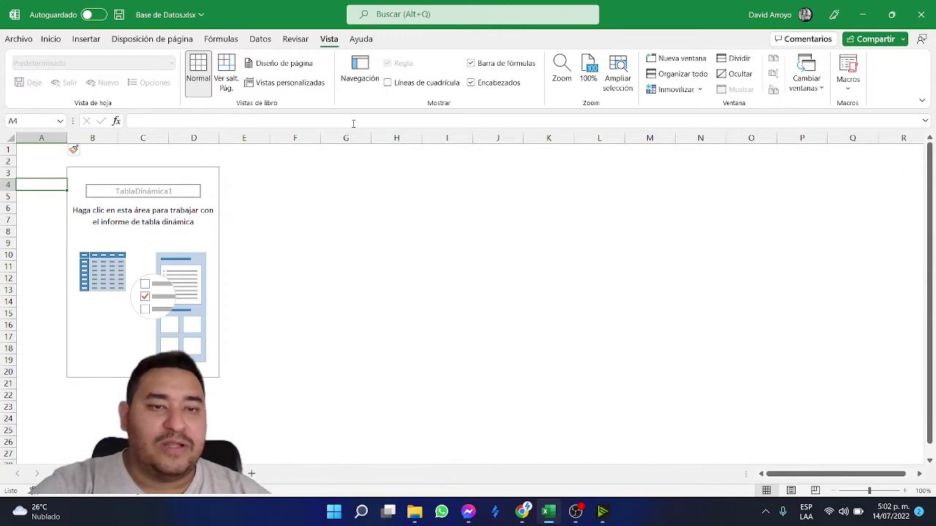
pyautogui.click(300, 205)
# Show the empty pivot table's field list by selecting cells inside and outside it, and examine the available fields.
pyautogui.click(150, 193)
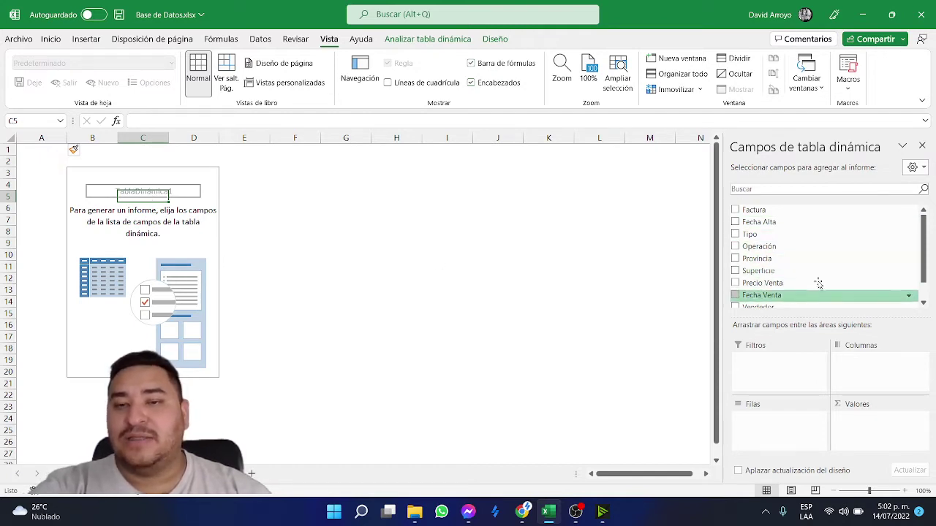
pyautogui.click(275, 185)
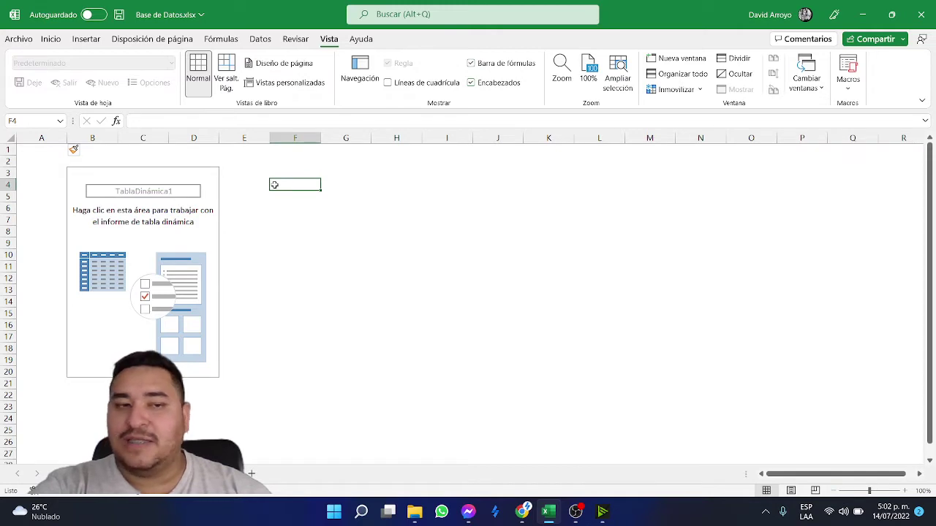
pyautogui.click(144, 187)
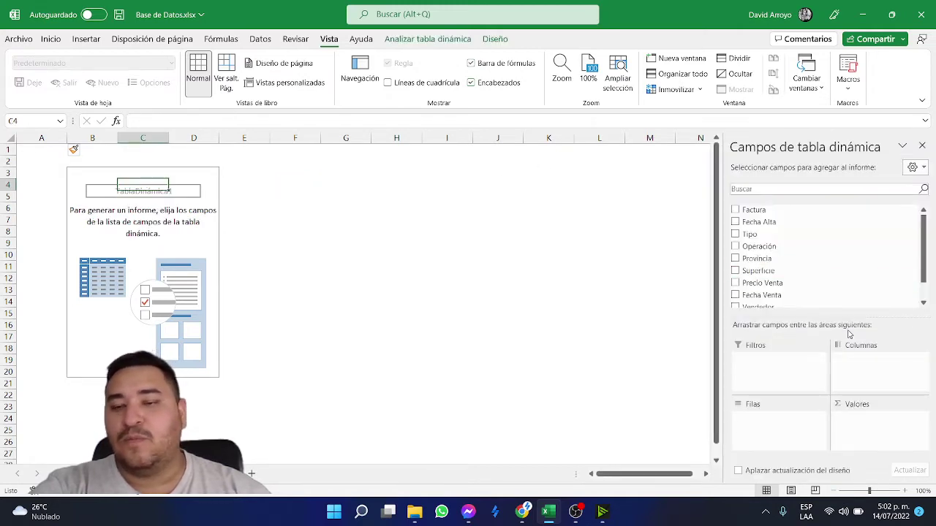
pyautogui.click(302, 171)
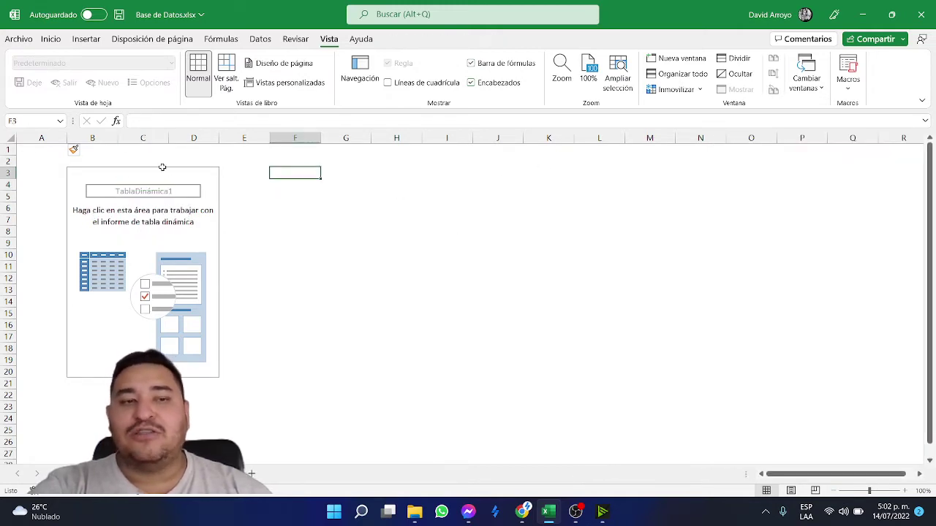
pyautogui.click(151, 171)
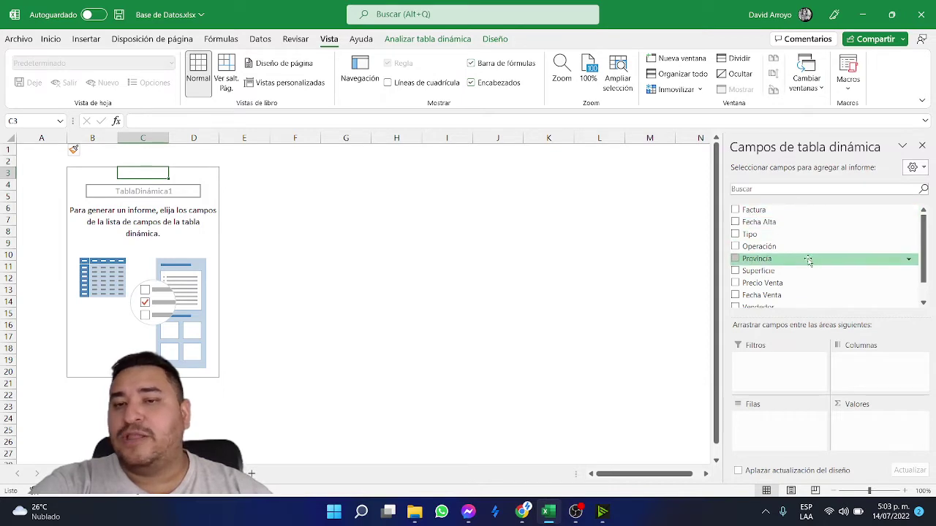
pyautogui.scroll(-1, 821, 268)
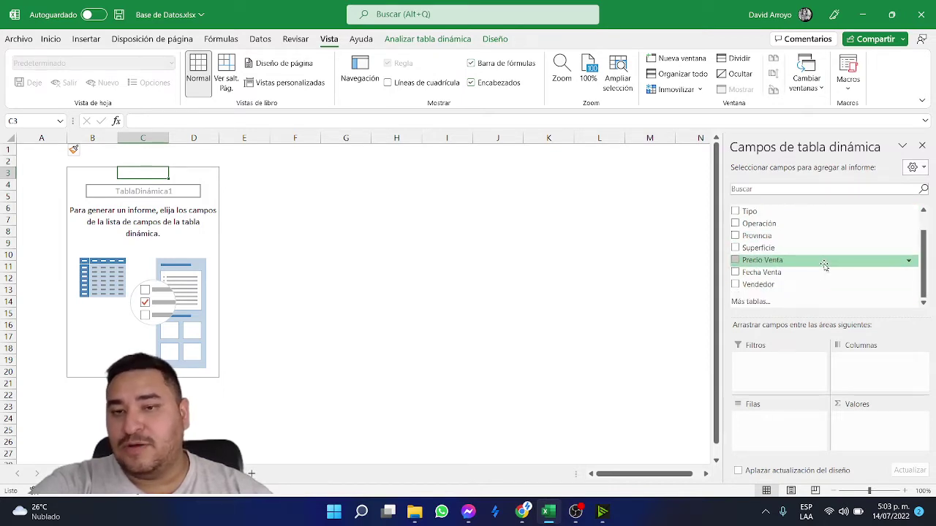
pyautogui.scroll(1, 811, 241)
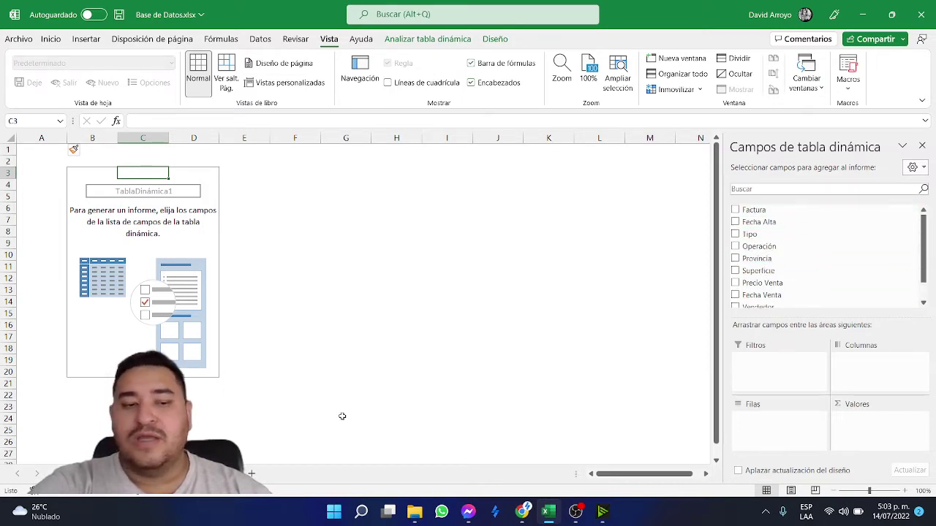
# Compare the pivot table fields with the Factura, Fecha Alta, Tipo and Operación headers on the data sheet, and return to the pivot sheet.
pyautogui.click(184, 473)
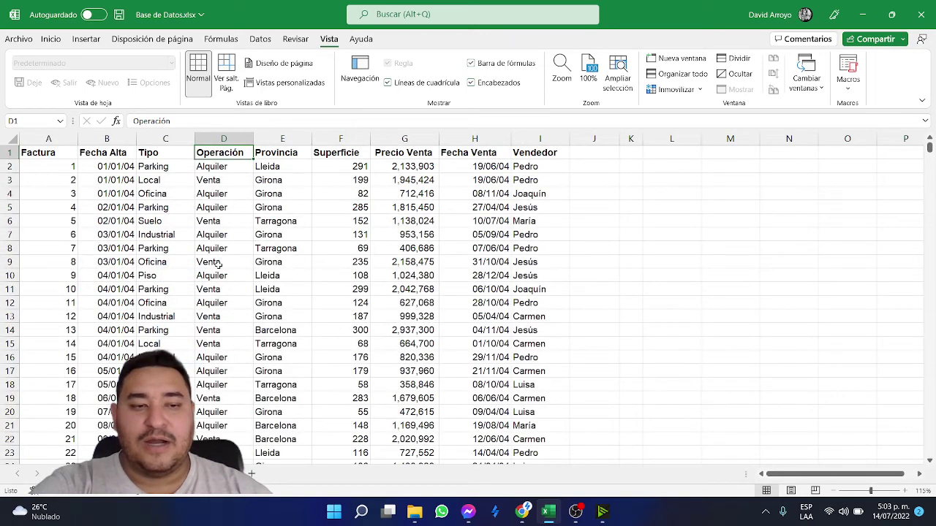
pyautogui.click(65, 154)
pyautogui.click(110, 155)
pyautogui.click(146, 153)
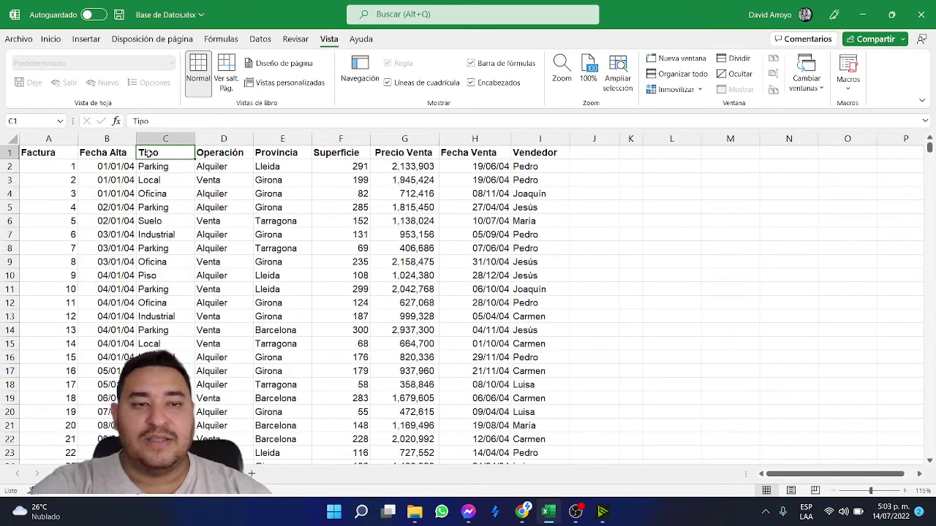
pyautogui.click(216, 154)
pyautogui.click(139, 474)
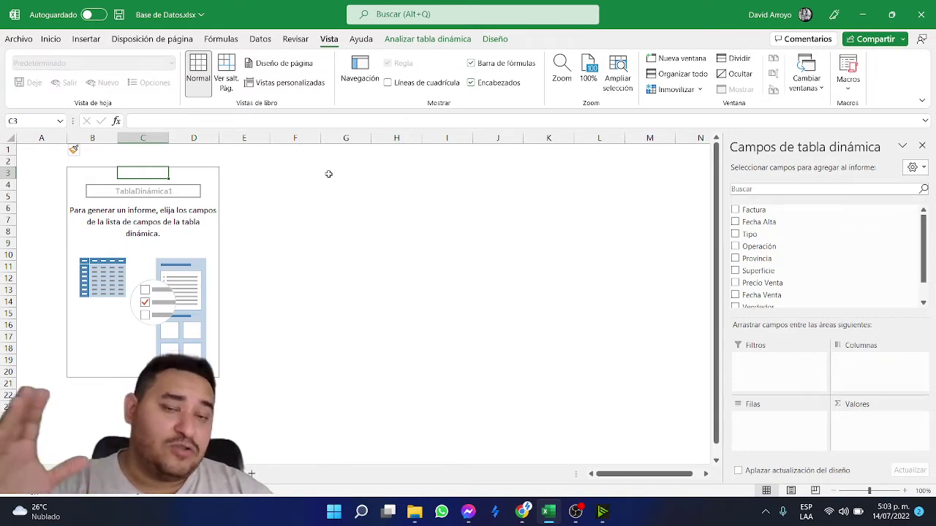
# Fill cells G4:J4 with yellow and enter the label "Filtro" in G4.
pyautogui.moveTo(343, 186); pyautogui.dragTo(512, 184)
pyautogui.click(63, 38)
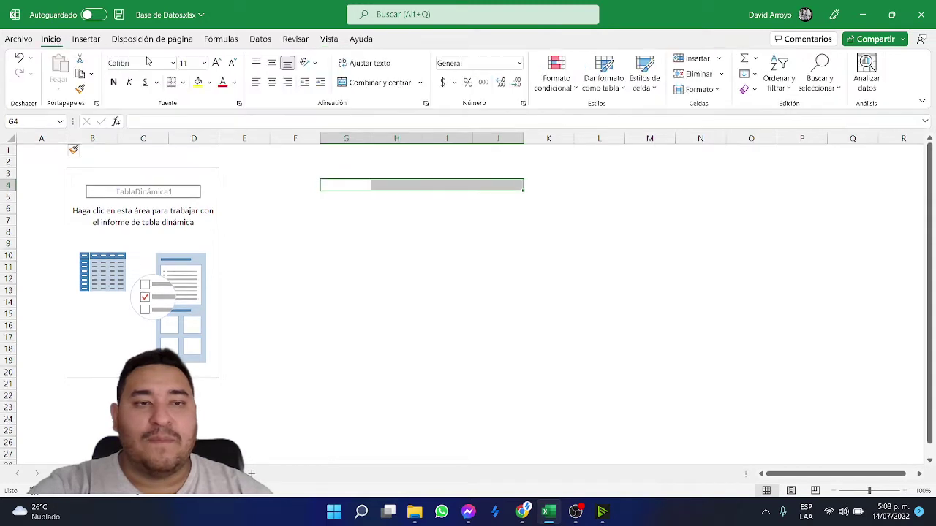
pyautogui.click(198, 82)
pyautogui.click(382, 242)
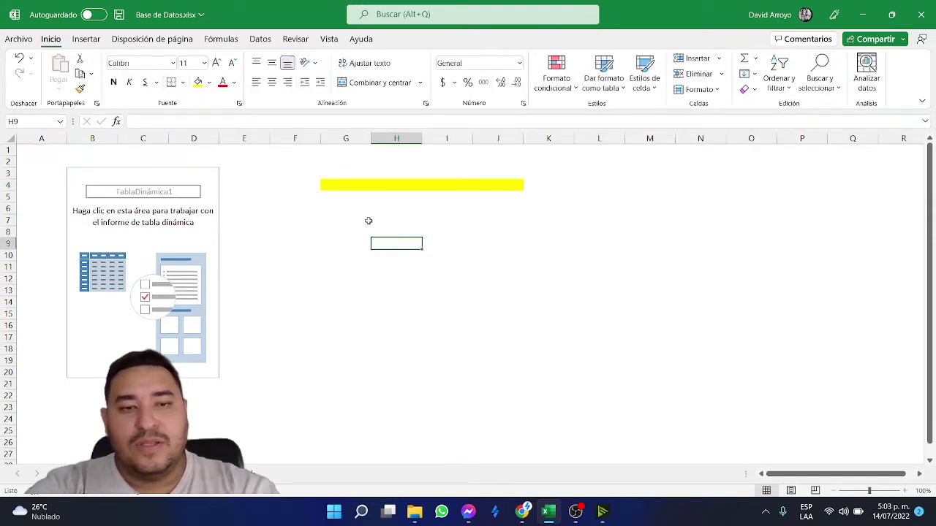
pyautogui.click(354, 187)
pyautogui.write('filtro')
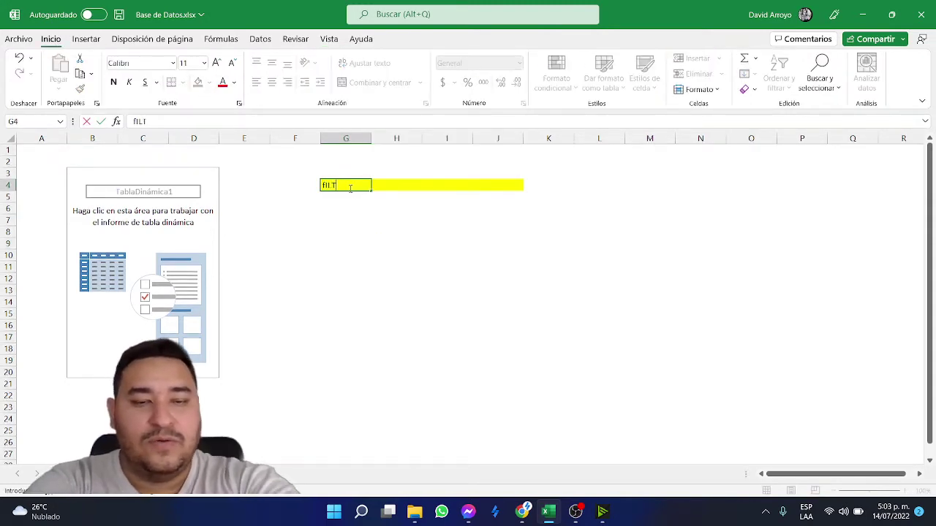
pyautogui.press('Return')
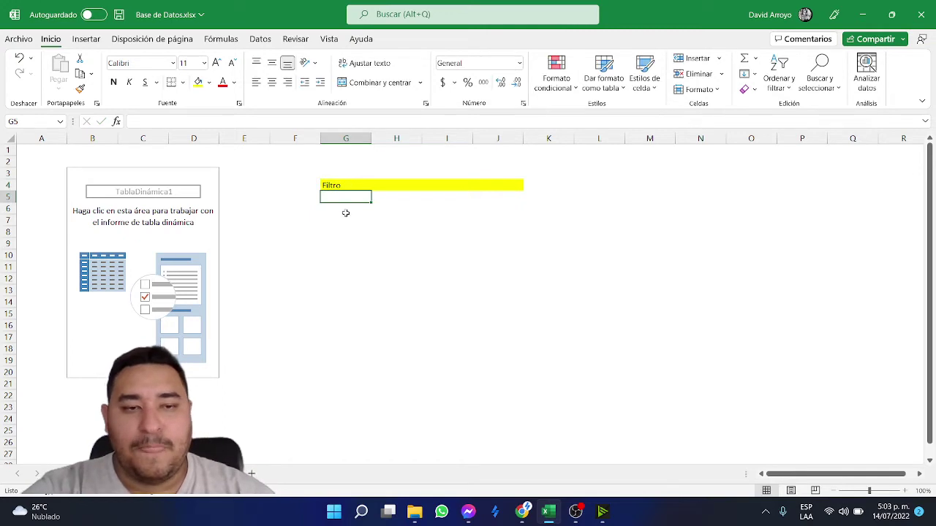
# Fill cells G7:G16 with light blue-gray to represent the pivot table's row area.
pyautogui.click(178, 219)
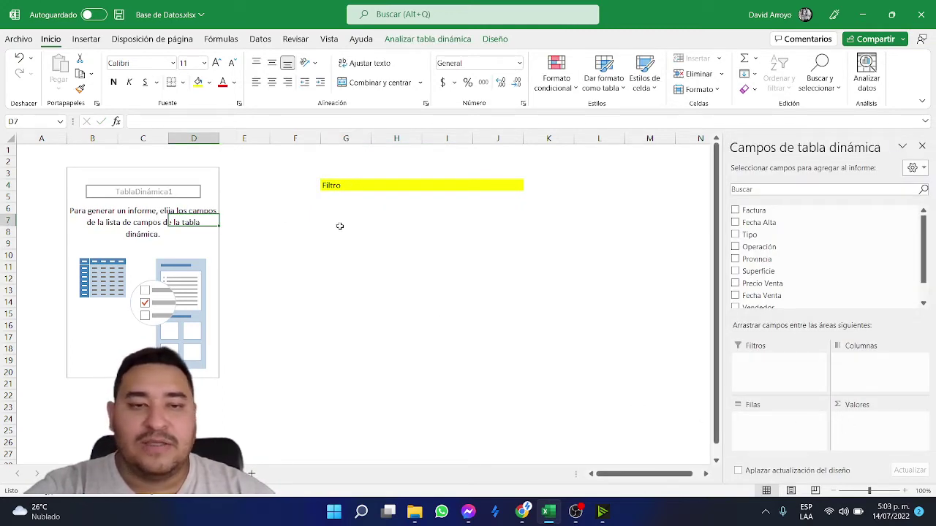
pyautogui.moveTo(340, 218); pyautogui.dragTo(337, 327)
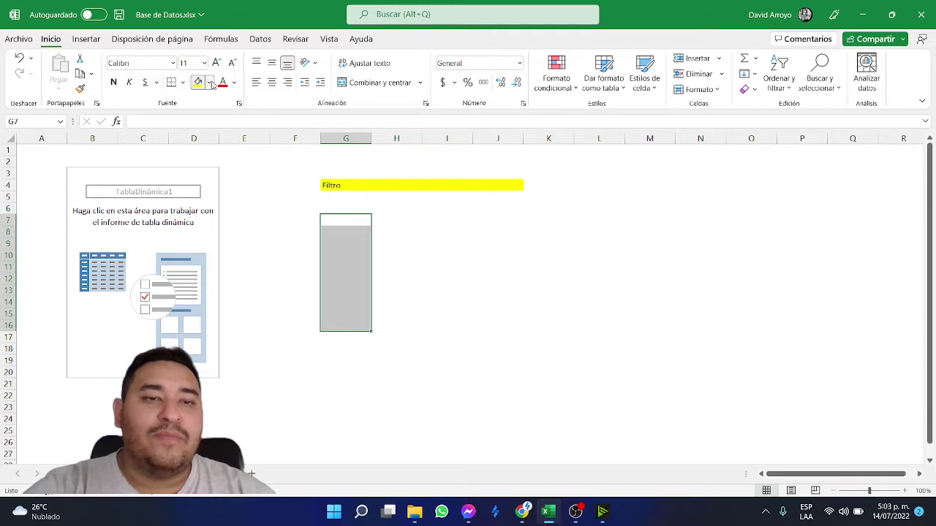
pyautogui.click(210, 81)
pyautogui.click(223, 143)
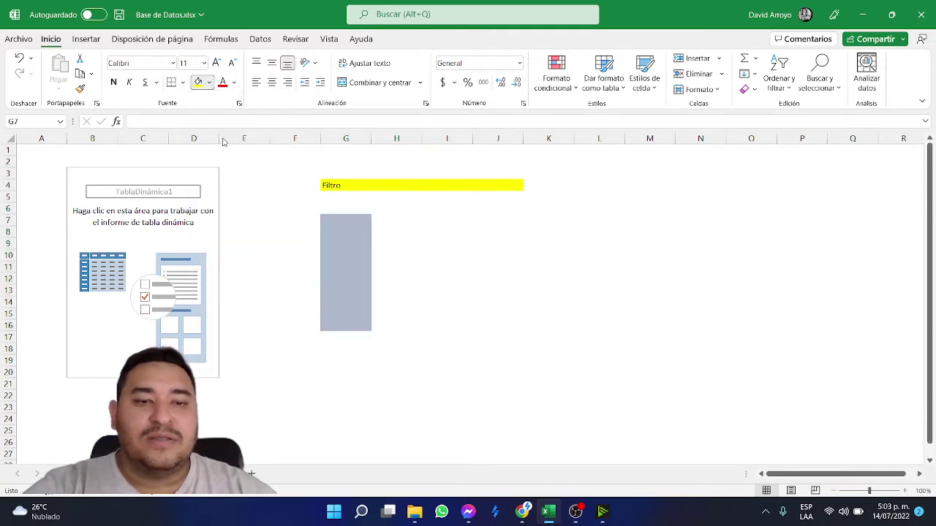
pyautogui.click(341, 253)
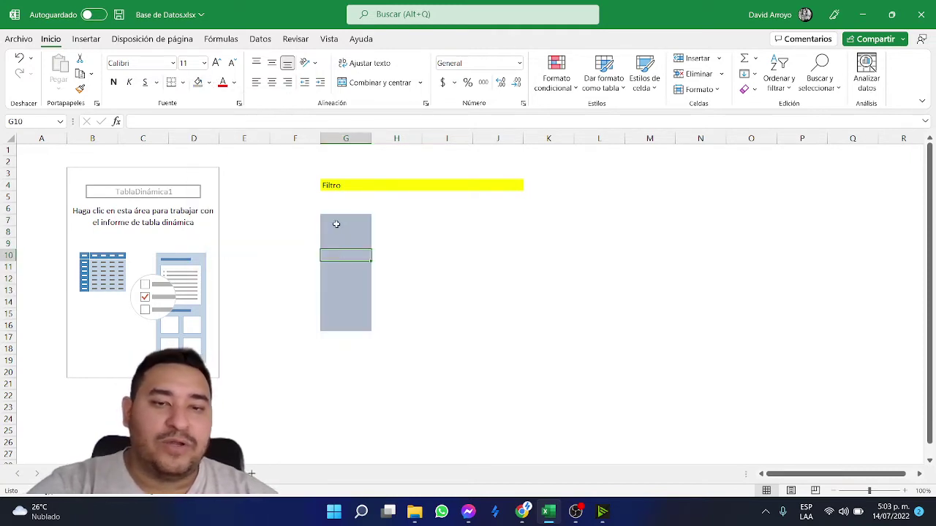
# Enter the label "Fila" in G6, above the shaded row-area column.
pyautogui.click(340, 220)
pyautogui.click(338, 231)
pyautogui.click(338, 244)
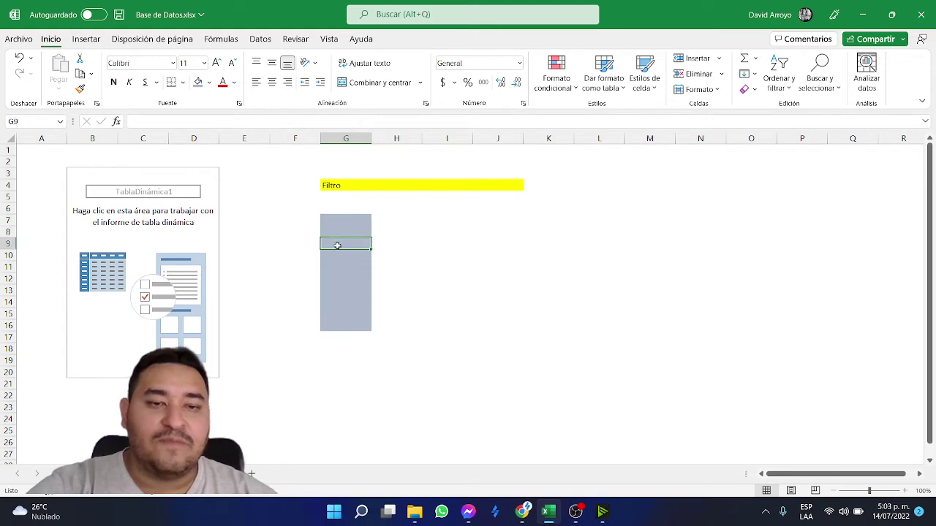
pyautogui.click(351, 220)
pyautogui.moveTo(350, 227); pyautogui.dragTo(344, 350)
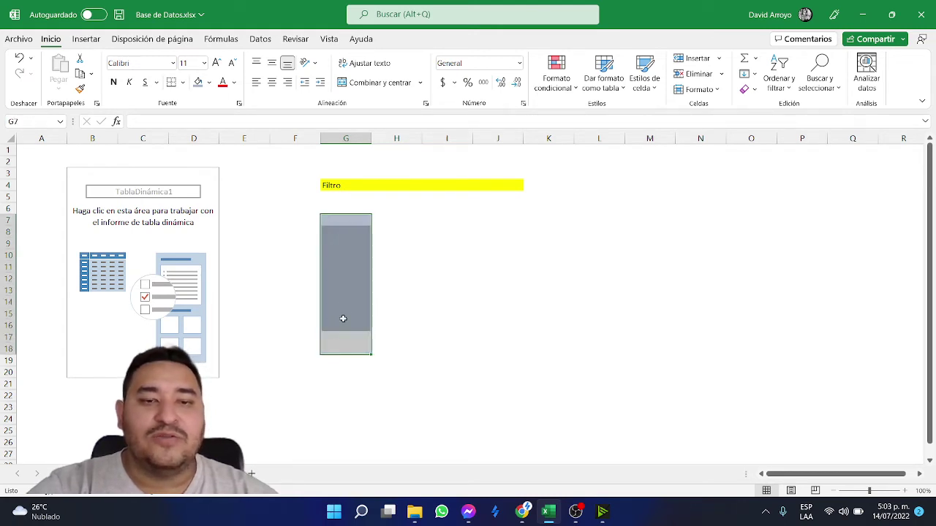
pyautogui.click(342, 209)
pyautogui.write('Fila')
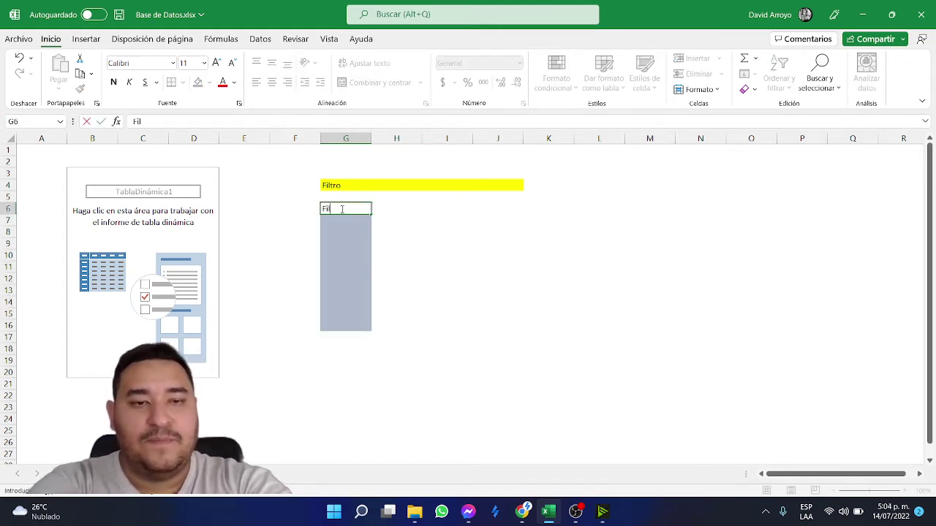
pyautogui.press('Return')
# Fill cells H7:L7 with a medium blue and enter the label "Columnas" above them in J6.
pyautogui.moveTo(398, 219); pyautogui.dragTo(606, 218)
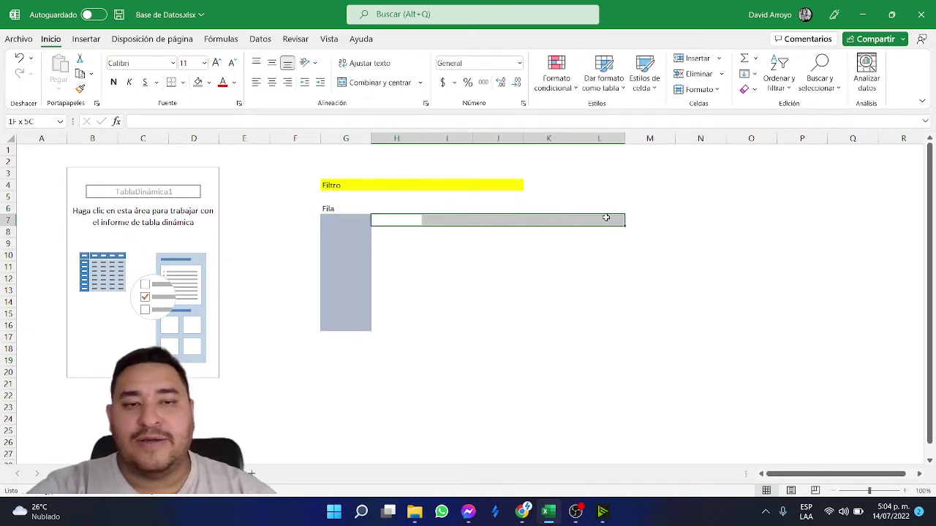
pyautogui.click(209, 82)
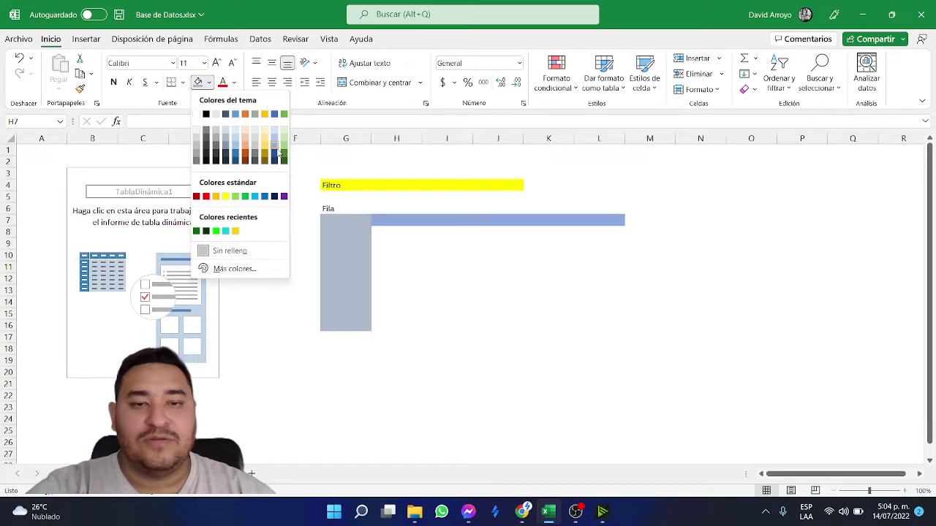
pyautogui.click(274, 150)
pyautogui.click(471, 219)
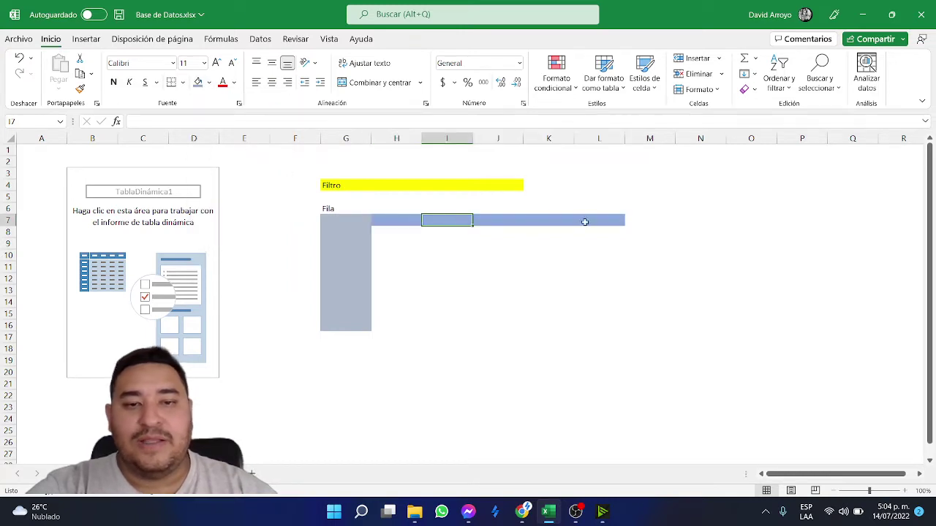
pyautogui.click(501, 207)
pyautogui.write('Columnas')
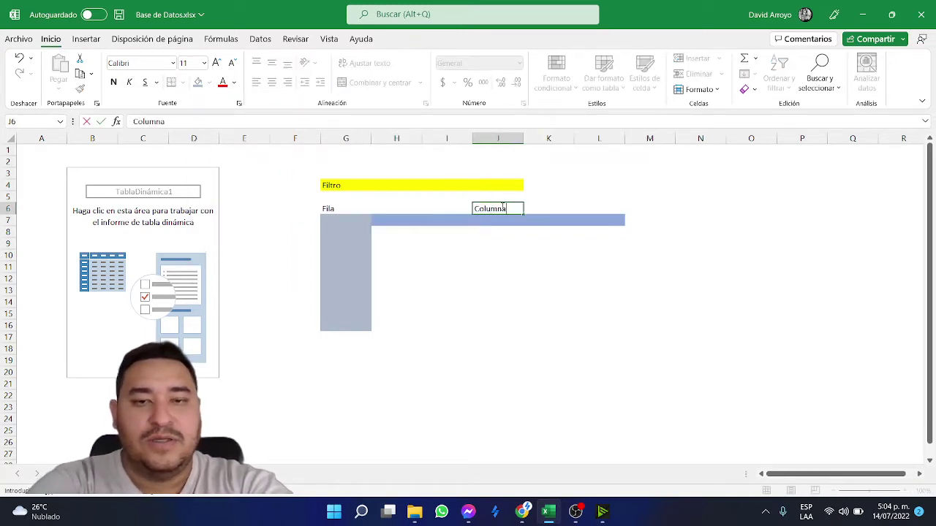
pyautogui.press('Return')
# Fill the block H8:L16 with light gray to represent the pivot table's values area.
pyautogui.click(110, 230)
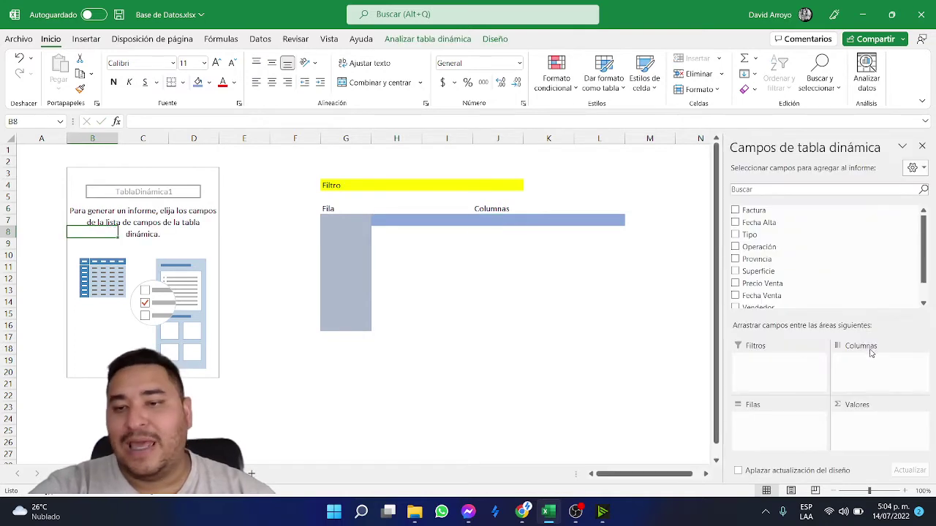
pyautogui.moveTo(388, 232); pyautogui.dragTo(621, 327)
pyautogui.click(209, 82)
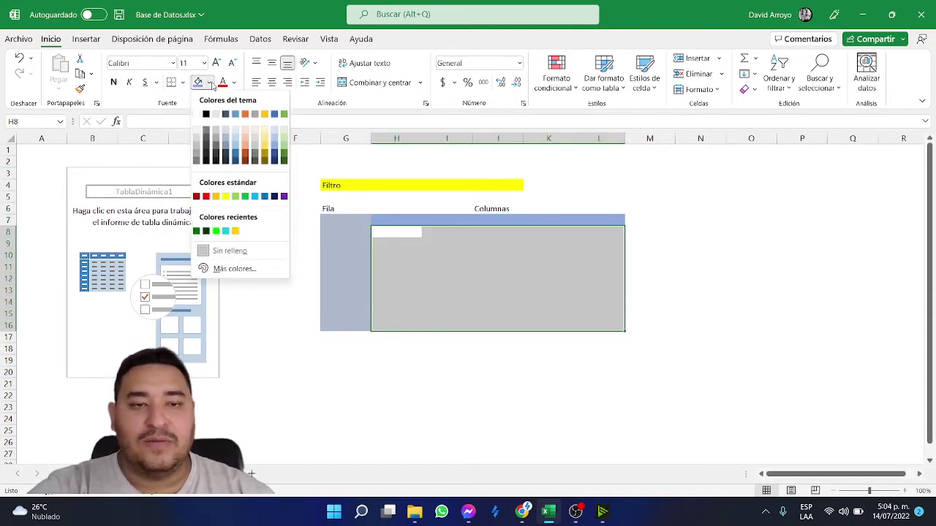
pyautogui.click(197, 143)
pyautogui.click(470, 257)
pyautogui.moveTo(388, 231); pyautogui.dragTo(586, 317)
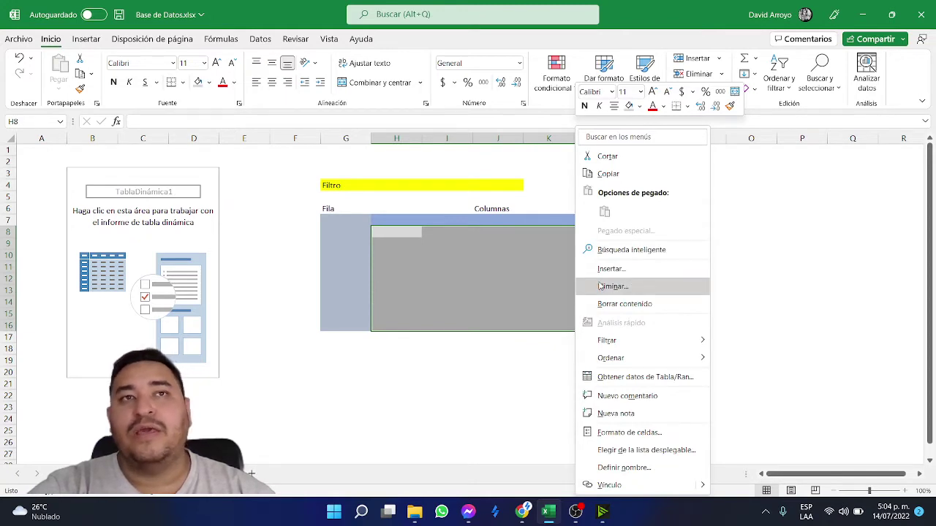
# Add the Vendedor field to the pivot table's rows and examine the listed sellers in B4:B10.
pyautogui.click(134, 209)
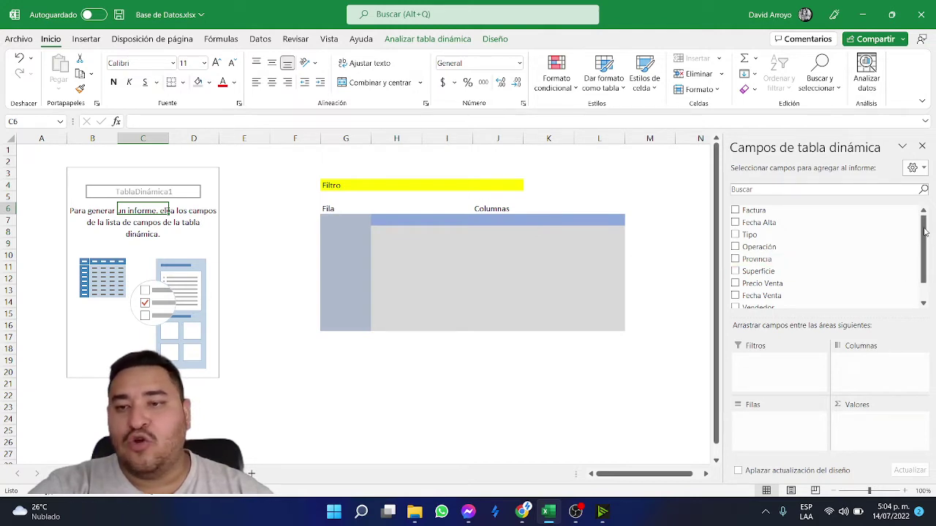
pyautogui.scroll(-2, 870, 267)
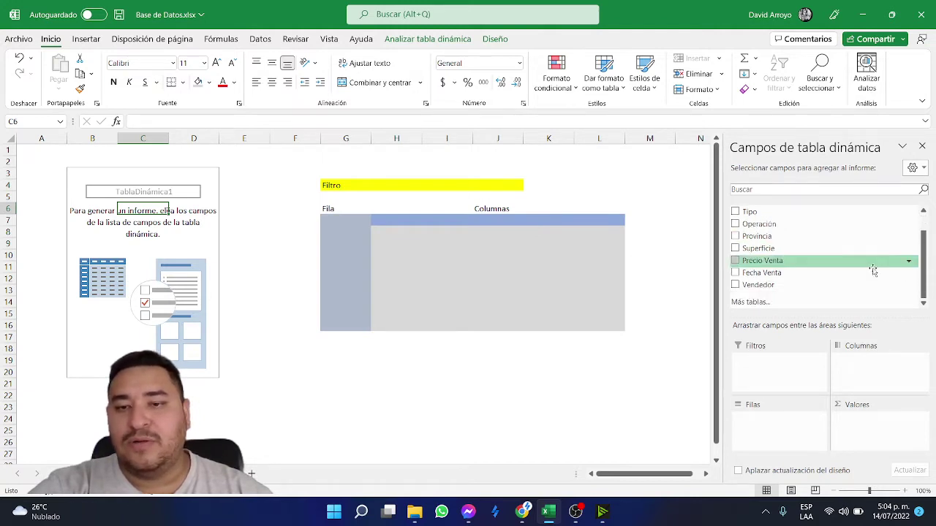
pyautogui.click(736, 286)
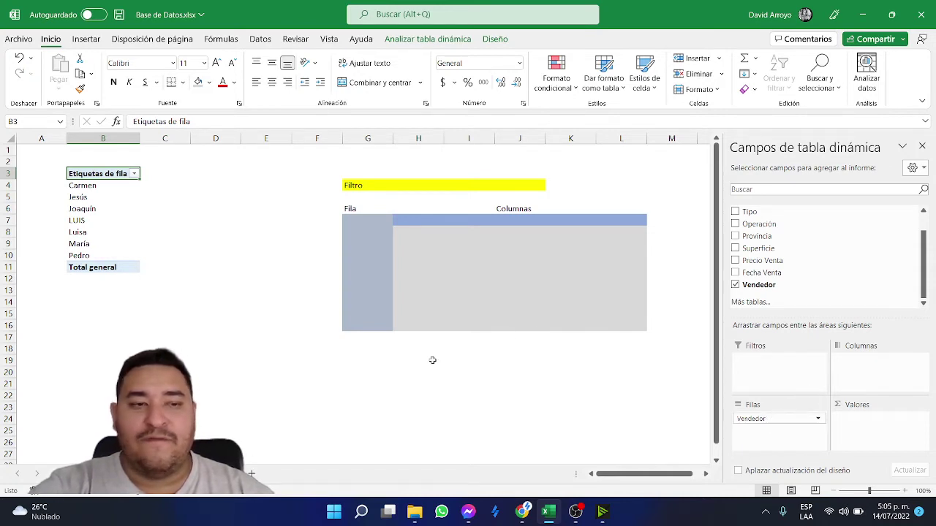
pyautogui.moveTo(115, 185); pyautogui.dragTo(94, 256)
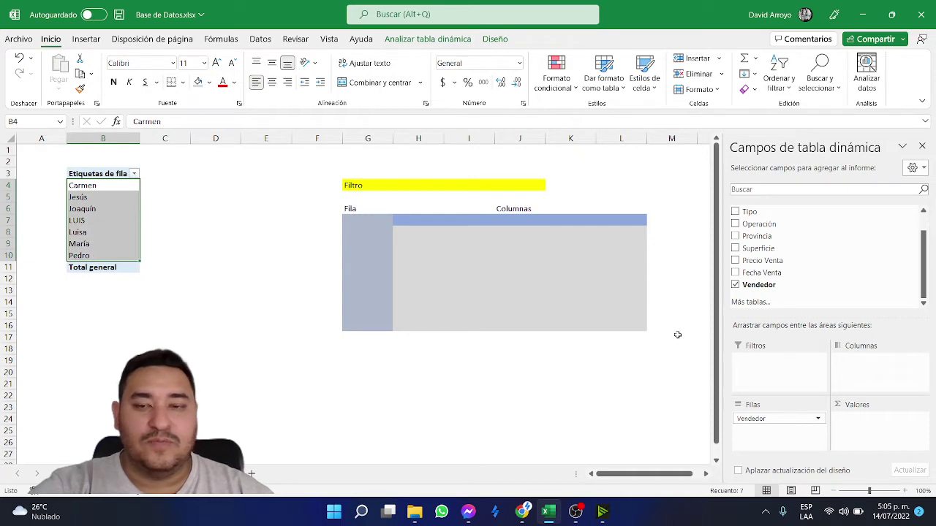
pyautogui.moveTo(764, 419)
pyautogui.mouseDown()
pyautogui.moveTo(758, 324)
pyautogui.moveTo(775, 292)
pyautogui.moveTo(794, 345)
pyautogui.moveTo(788, 436)
pyautogui.moveTo(774, 434)
pyautogui.mouseUp()
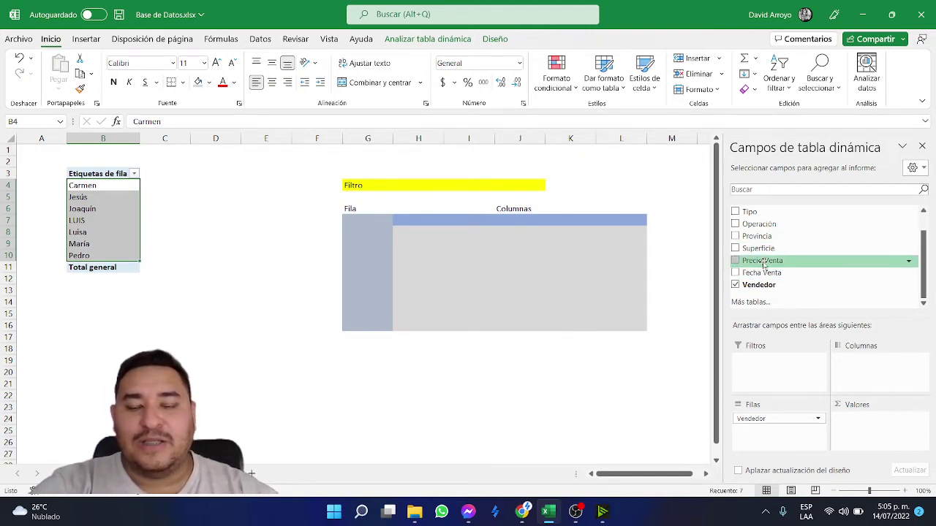
# Add the Precio Venta field to the pivot table's values and examine the sales amounts in C4:C10.
pyautogui.moveTo(763, 264); pyautogui.dragTo(883, 436)
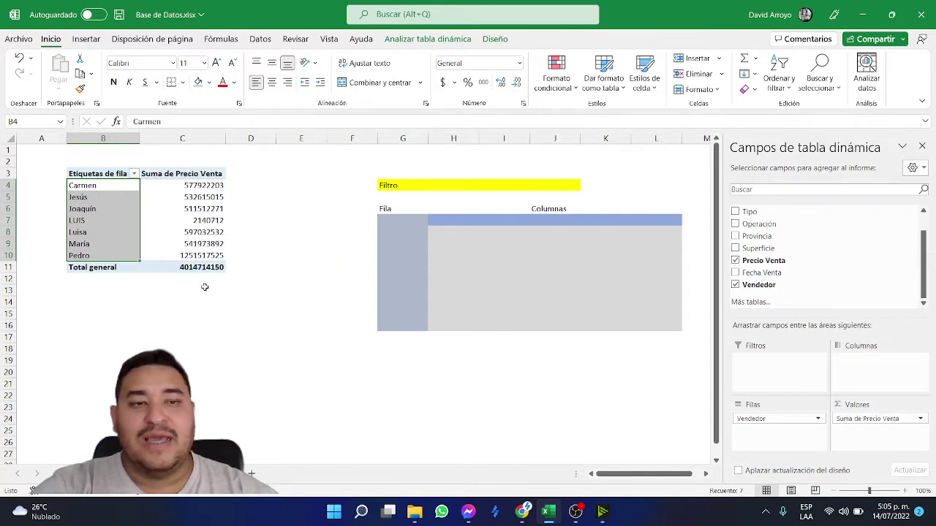
pyautogui.click(176, 188)
pyautogui.moveTo(176, 188); pyautogui.dragTo(171, 255)
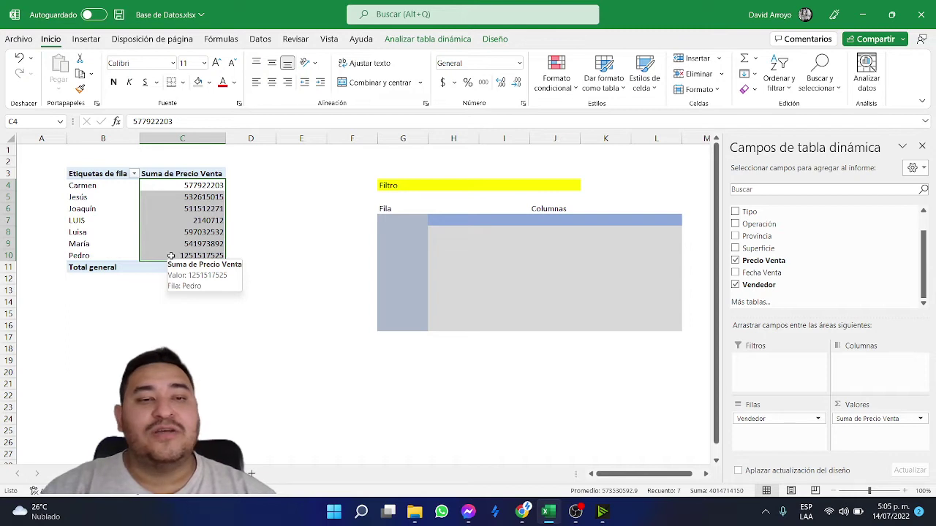
# Examine the values heading in C3, focusing on the "Suma de" part that names the calculation.
pyautogui.click(144, 172)
pyautogui.click(75, 210)
pyautogui.click(154, 173)
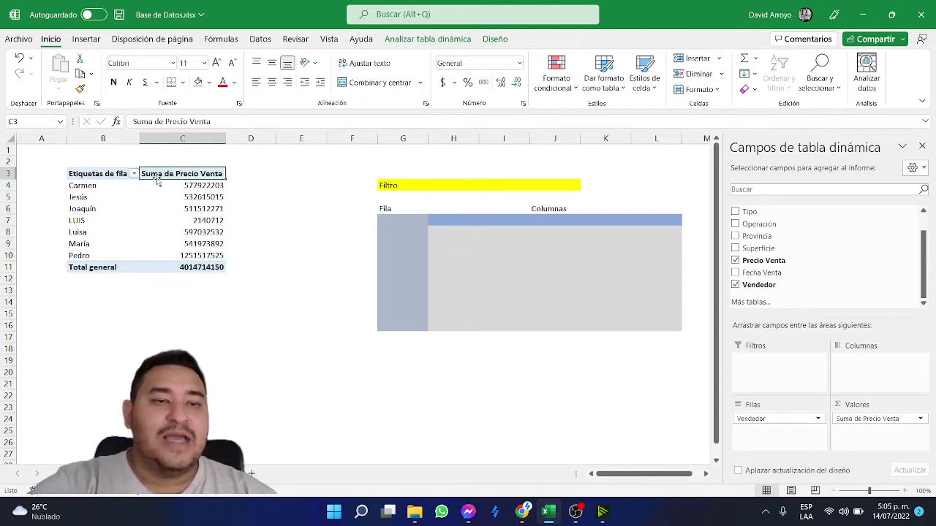
pyautogui.moveTo(164, 123); pyautogui.dragTo(122, 124)
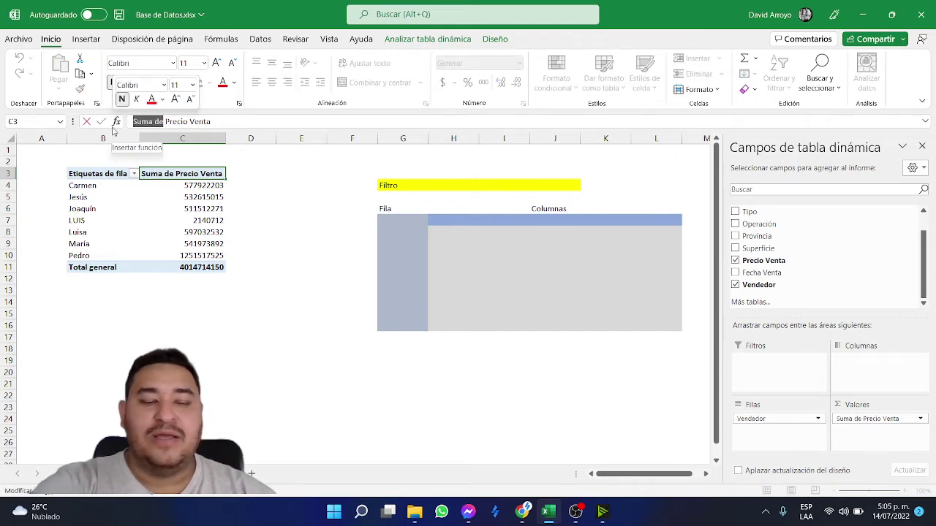
pyautogui.press('Return')
pyautogui.press('Up')
pyautogui.press('Down')
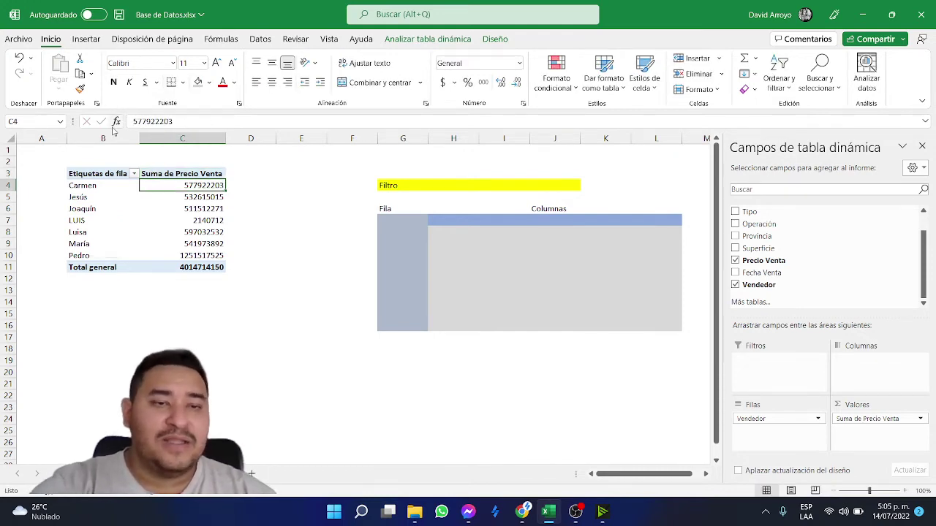
pyautogui.click(177, 173)
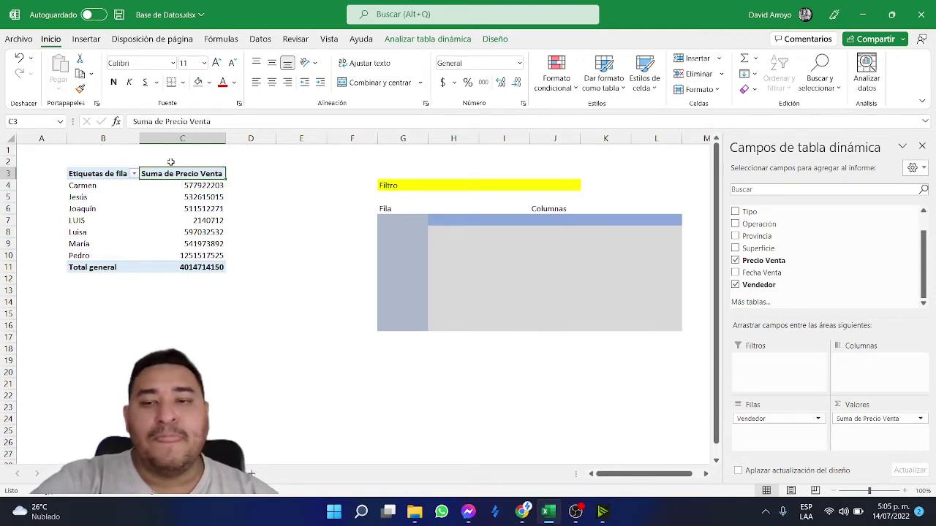
# Review which summary functions are offered for the Precio Venta values, starting from cell C4.
pyautogui.click(187, 199)
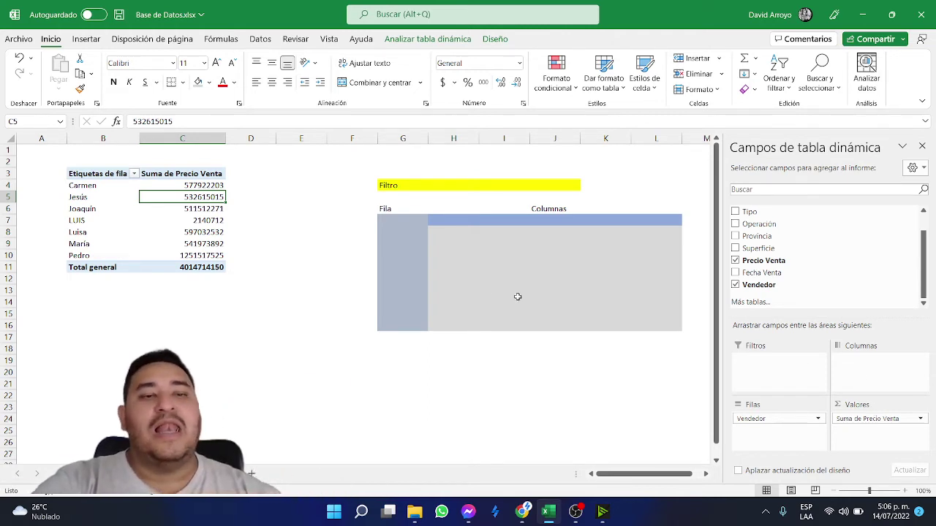
pyautogui.click(174, 188)
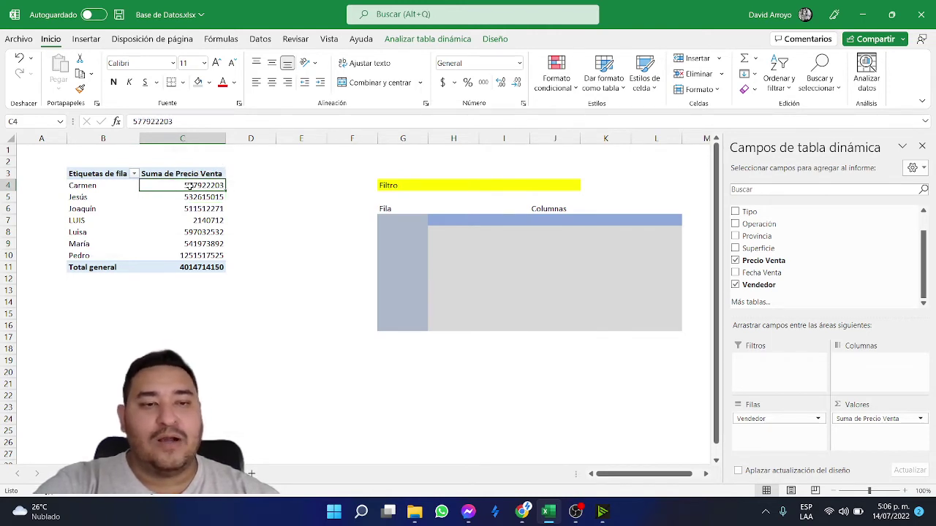
pyautogui.rightClick(190, 187)
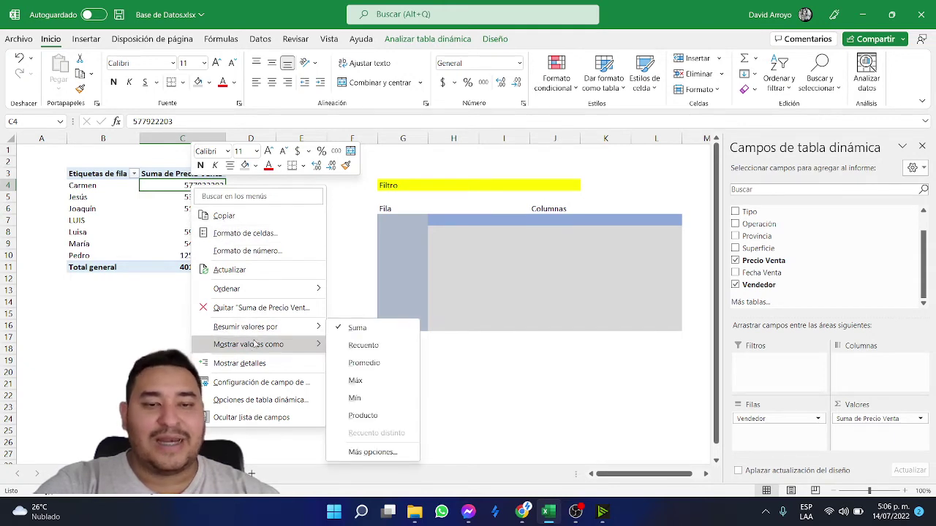
pyautogui.moveTo(268, 334)
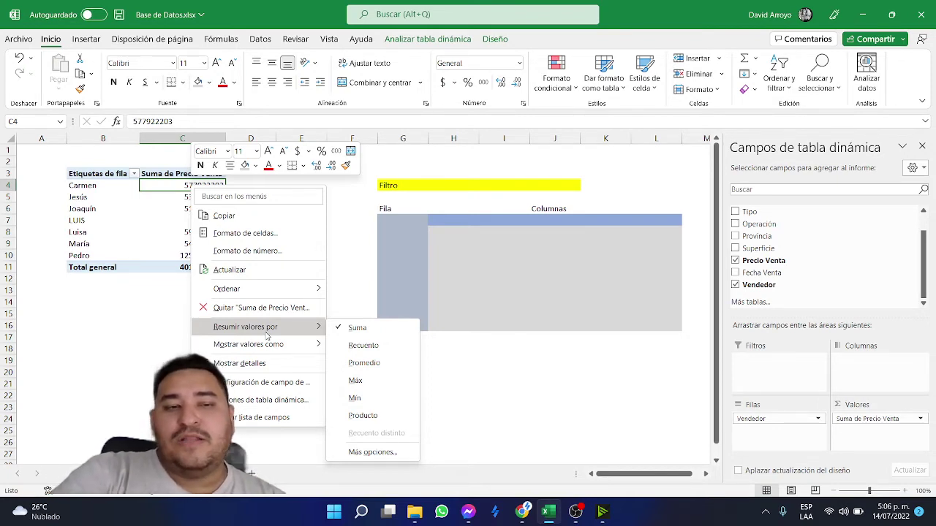
pyautogui.click(372, 200)
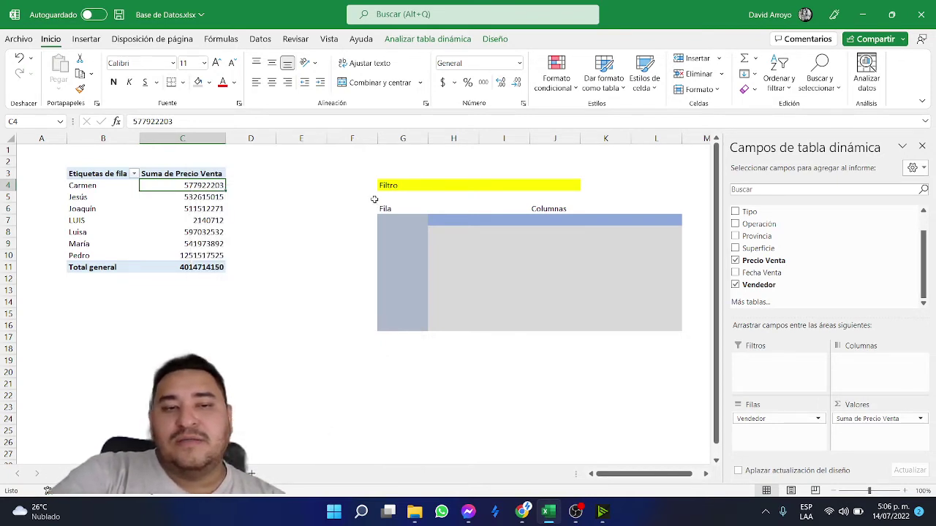
# Look through the calculation types in the value field settings of Suma de Precio Venta, including Recuento, Promedio and Máx., and cancel.
pyautogui.click(921, 419)
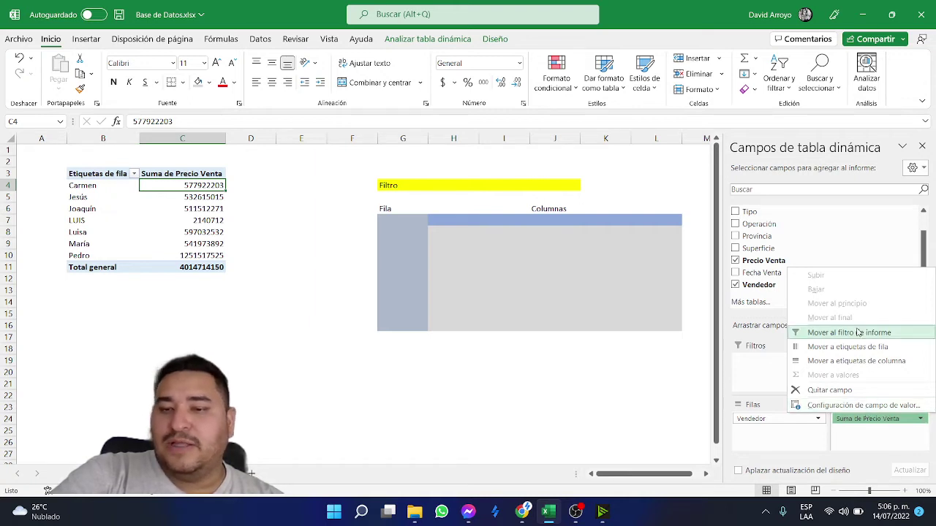
pyautogui.click(860, 405)
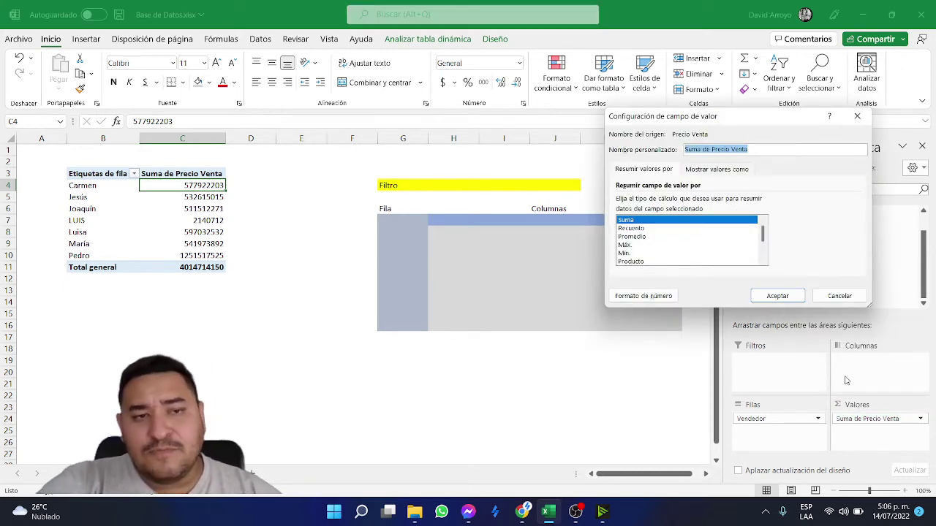
pyautogui.click(641, 229)
pyautogui.click(633, 237)
pyautogui.click(632, 246)
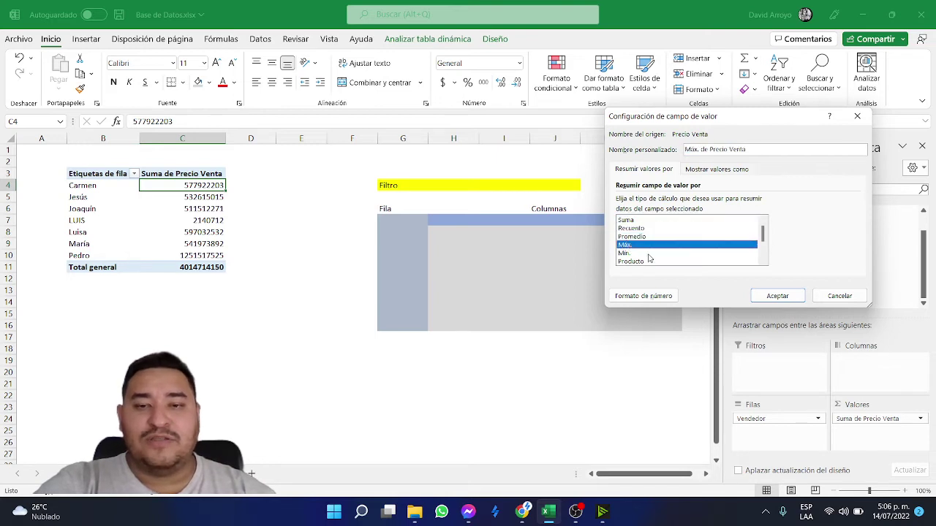
pyautogui.click(731, 254)
pyautogui.click(834, 295)
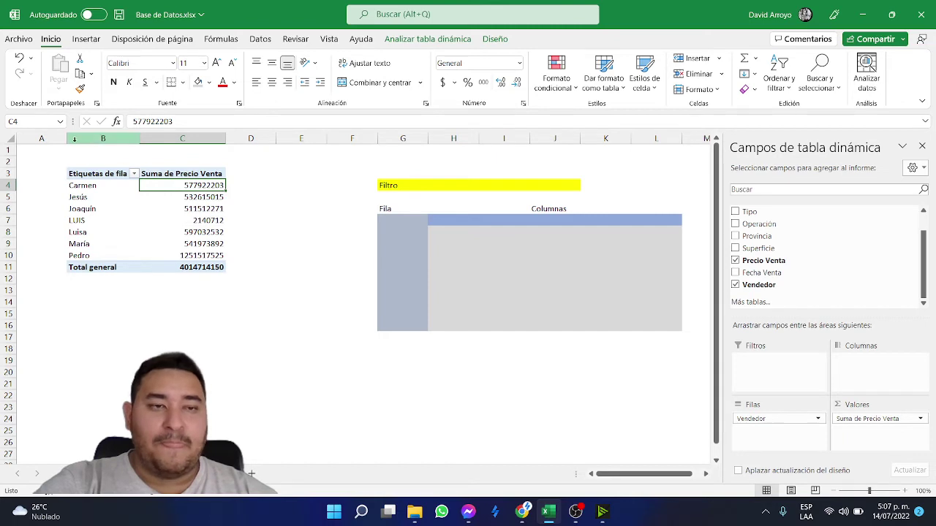
# Widen column A considerably and review the summary functions for the amount in C4 again.
pyautogui.moveTo(66, 138); pyautogui.dragTo(296, 145)
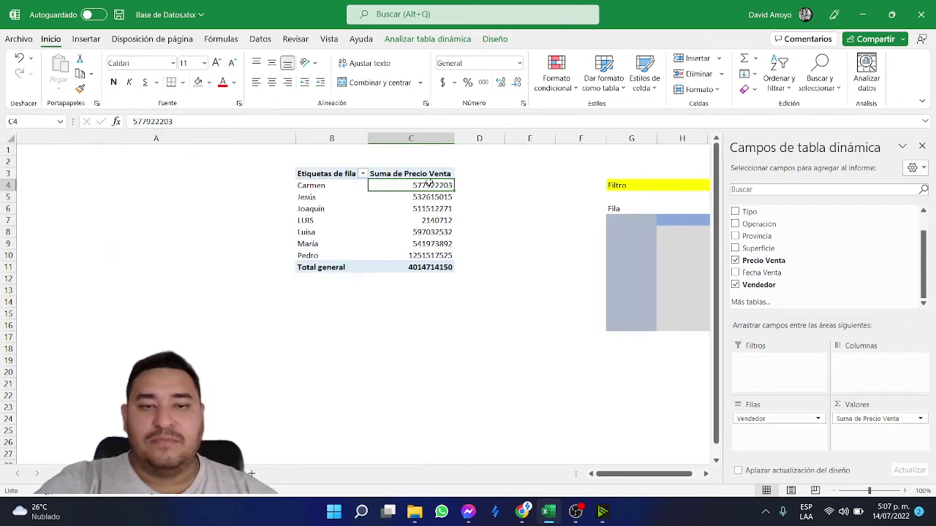
pyautogui.rightClick(428, 184)
pyautogui.moveTo(548, 325)
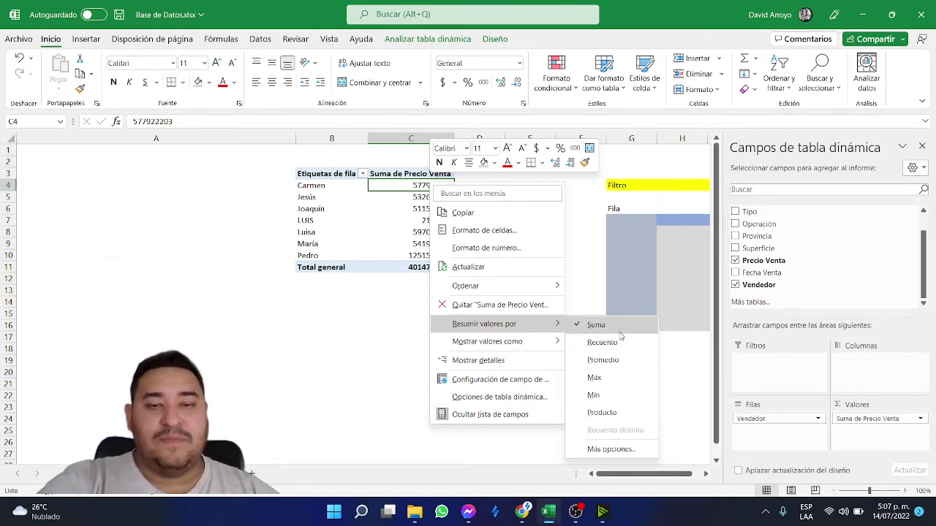
pyautogui.click(411, 209)
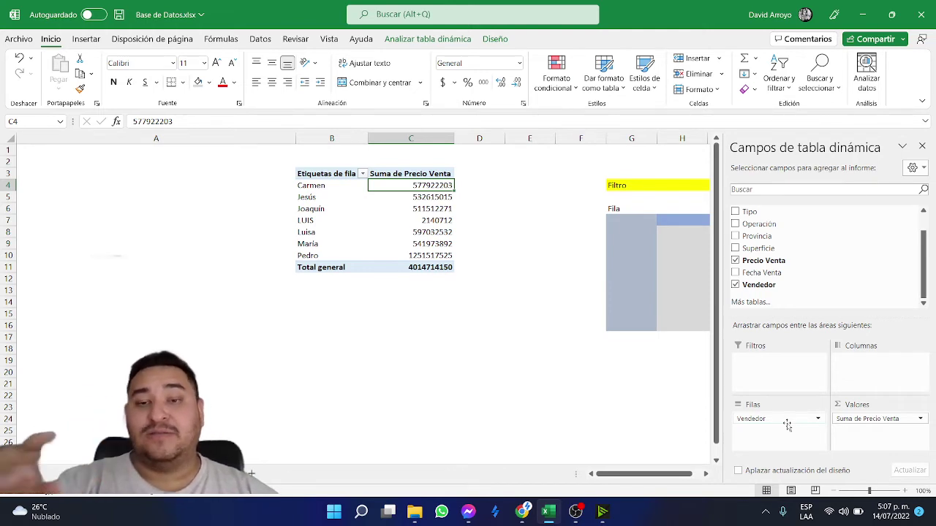
# Try moving the Vendedor field from the pivot table's rows to its columns, accepting the replacement of existing cells, and undo it.
pyautogui.moveTo(788, 425); pyautogui.dragTo(894, 369)
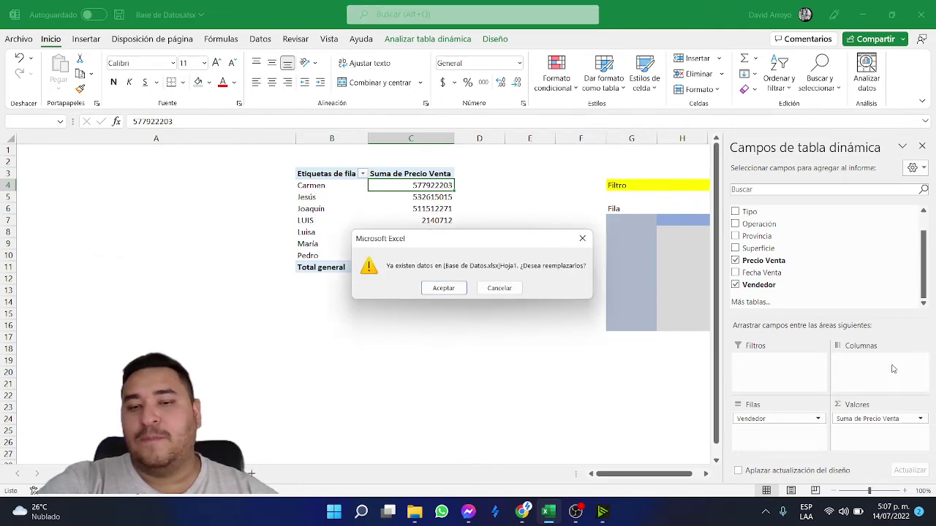
pyautogui.click(443, 288)
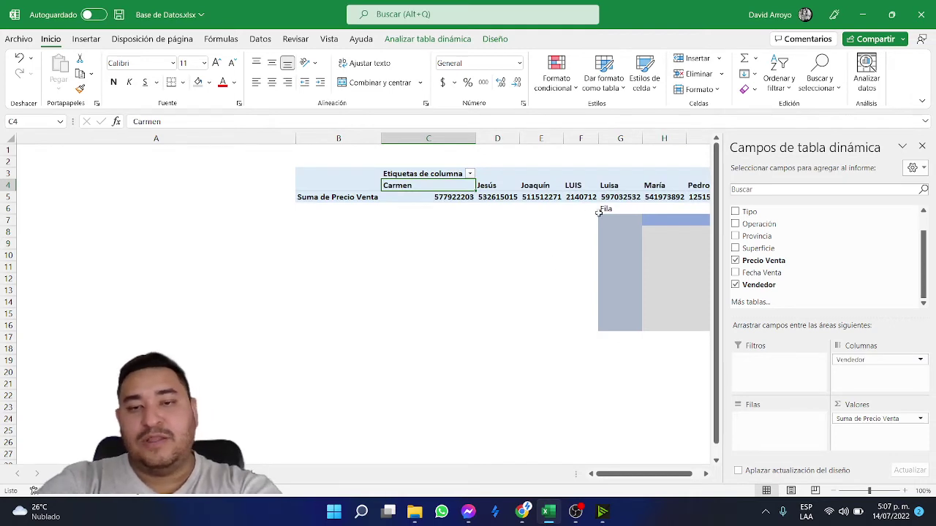
pyautogui.moveTo(605, 208); pyautogui.dragTo(605, 231)
# Delete columns G:L containing the colored layout sketch and reselect the pivot table.
pyautogui.moveTo(622, 137); pyautogui.dragTo(618, 168)
pyautogui.hotkey('ctrl', '-')
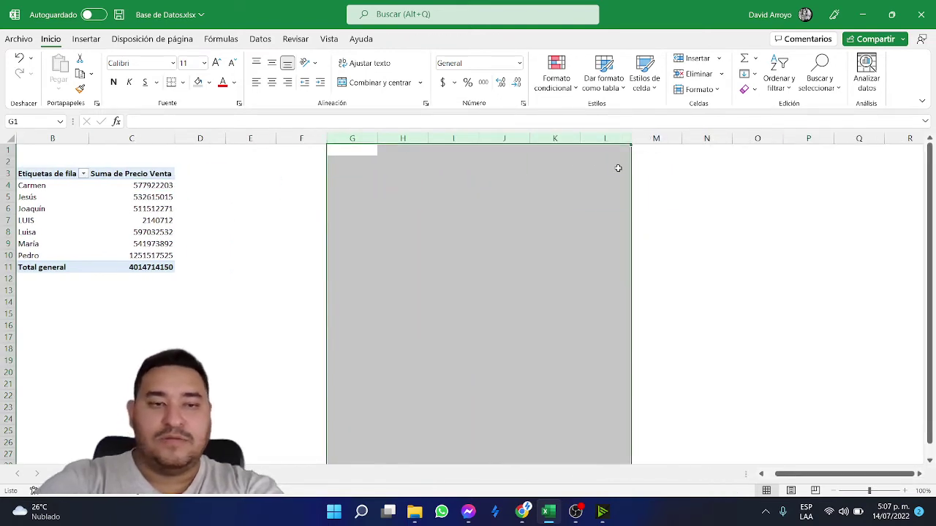
pyautogui.click(106, 224)
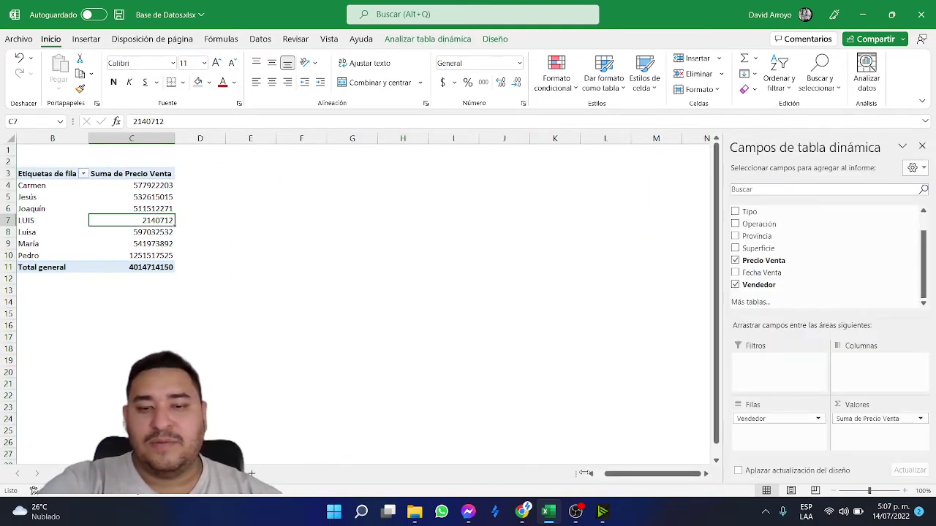
pyautogui.click(591, 475)
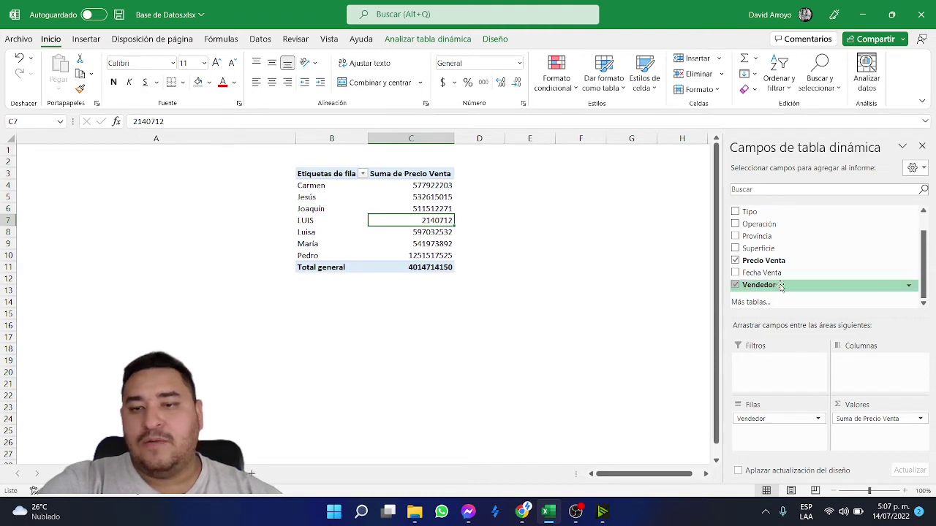
# Try the sellers as column headings by moving Vendedor to the columns area, and undo the move.
pyautogui.moveTo(776, 285); pyautogui.dragTo(884, 378)
pyautogui.moveTo(888, 382); pyautogui.dragTo(862, 373)
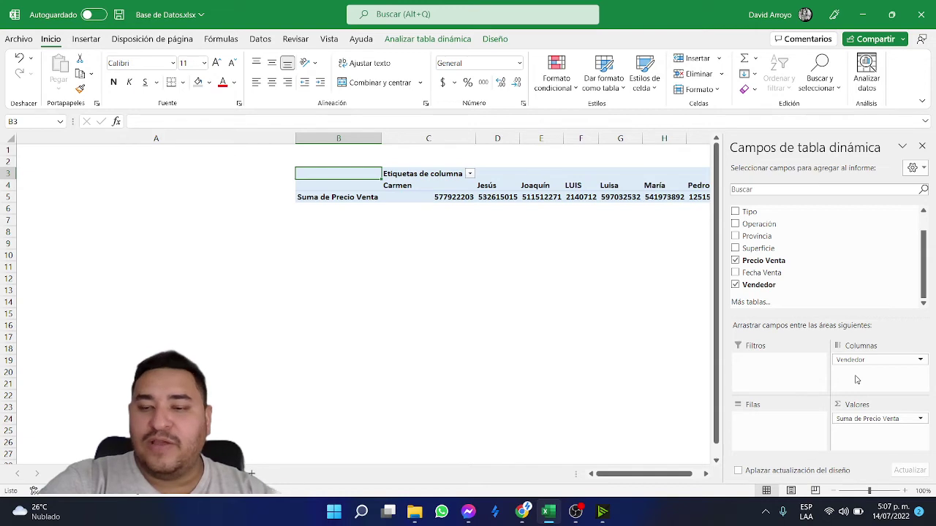
pyautogui.hotkey('ctrl', 'z')
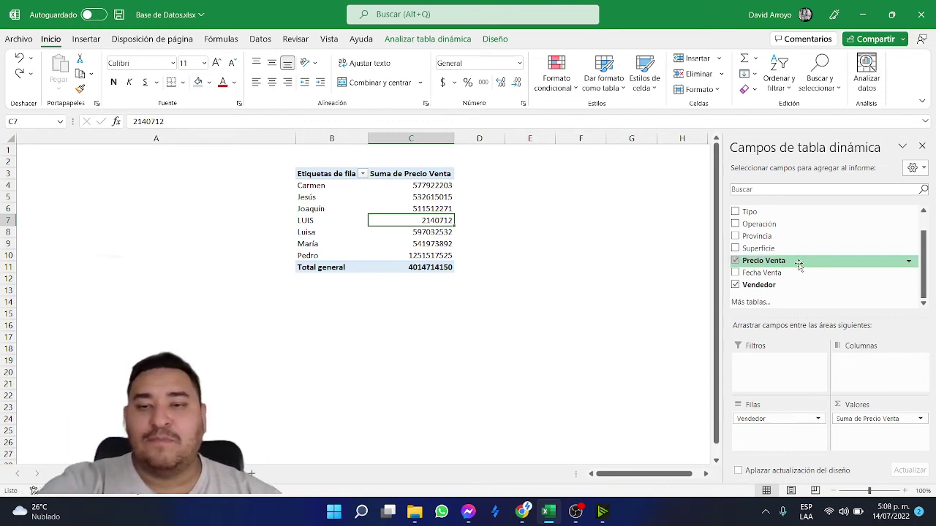
# Add Precio Venta to the values a second time and summarize the new column by Promedio.
pyautogui.moveTo(798, 261); pyautogui.dragTo(882, 436)
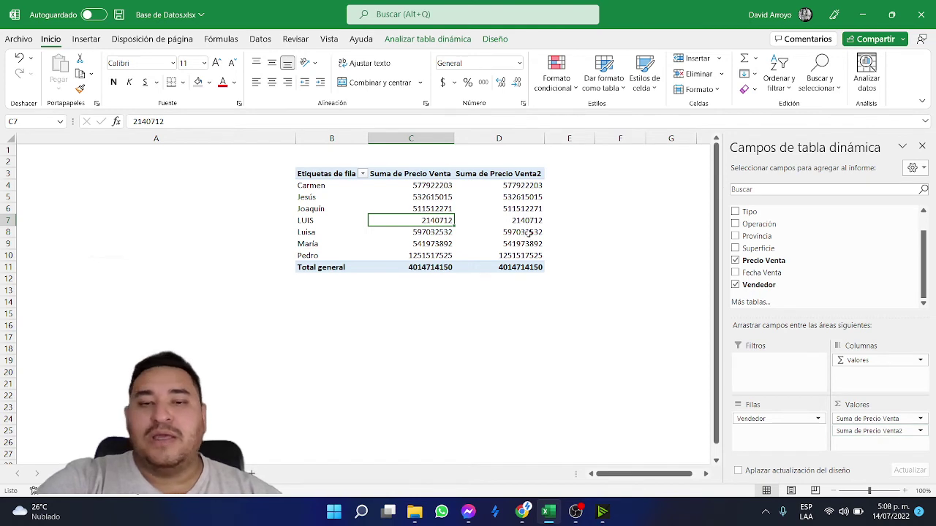
pyautogui.rightClick(510, 209)
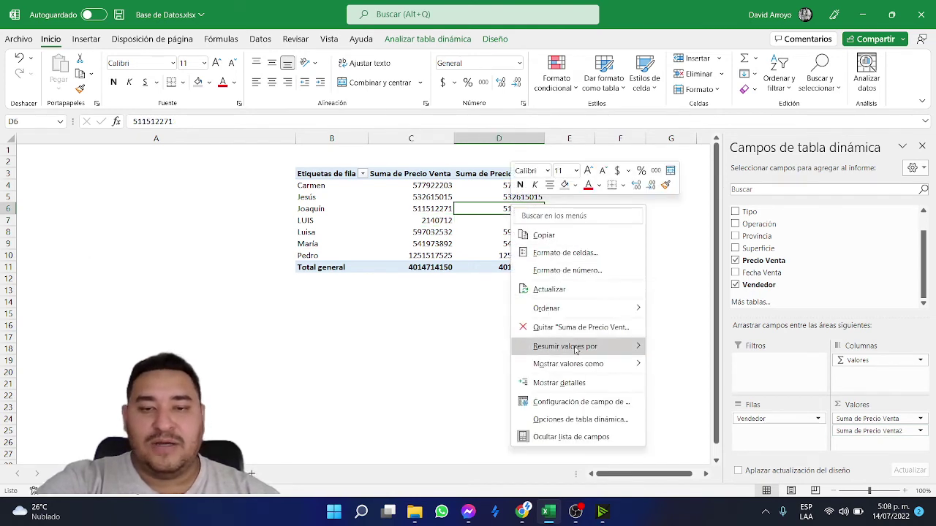
pyautogui.moveTo(576, 348)
pyautogui.click(683, 383)
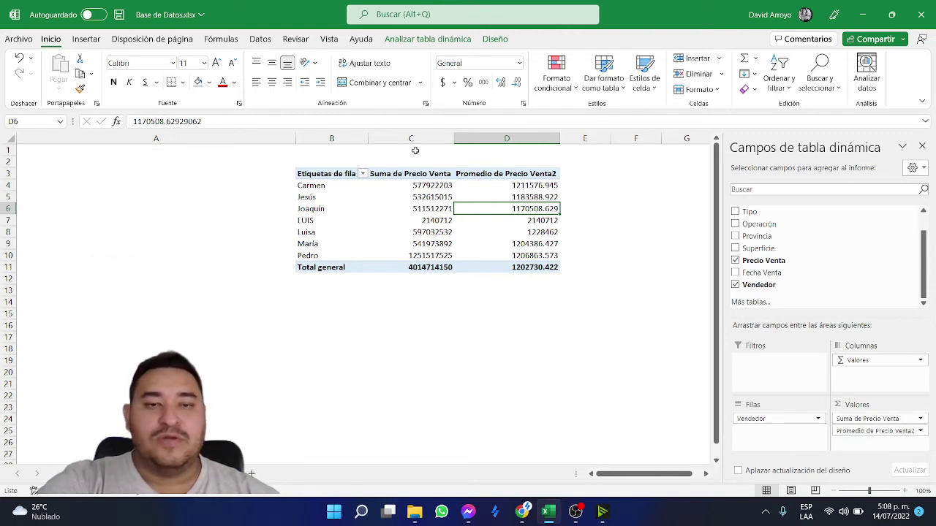
# Compare the two value headings in C3:D3 with the Valores entry in the columns area.
pyautogui.click(482, 178)
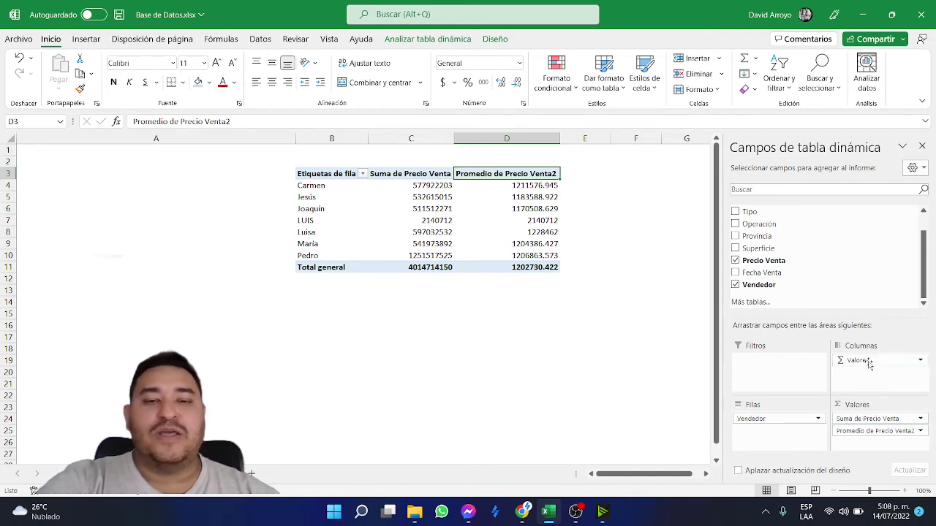
pyautogui.moveTo(416, 175); pyautogui.dragTo(511, 175)
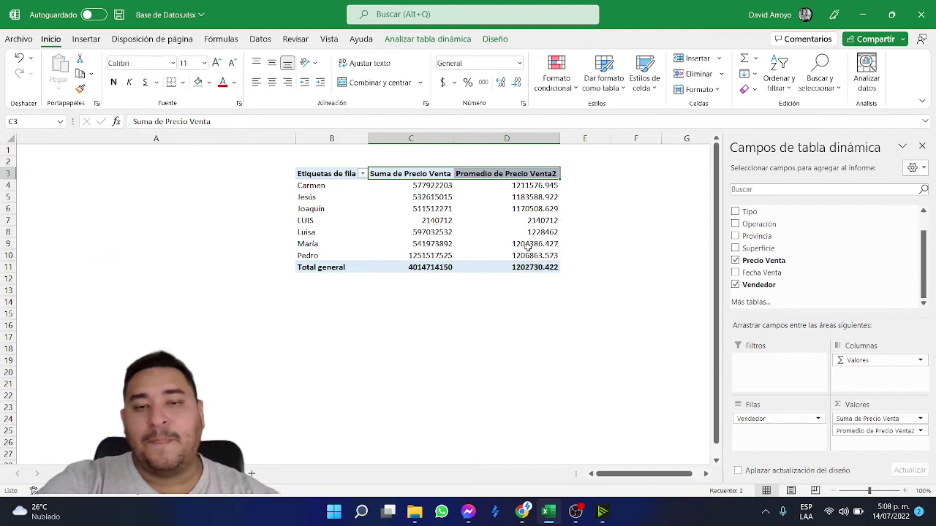
pyautogui.click(495, 308)
pyautogui.click(448, 222)
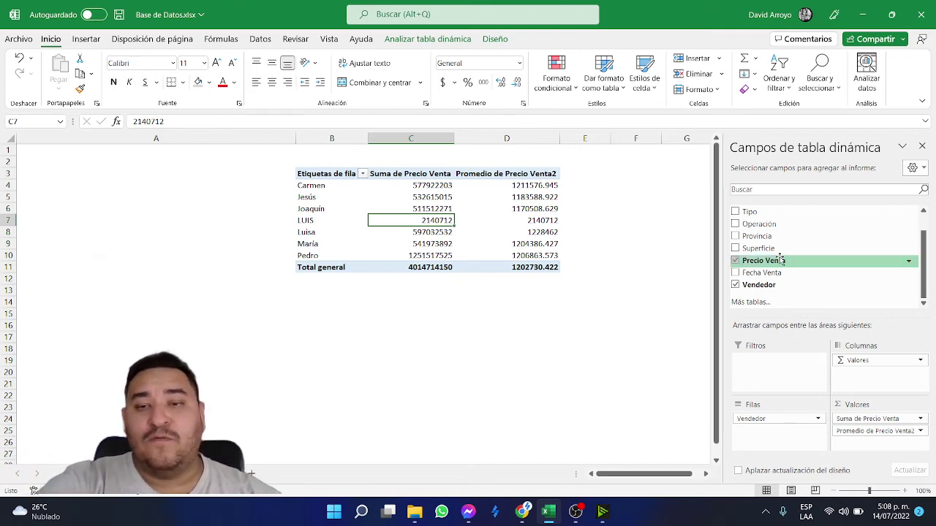
# Add Provincia to the filters area of the pivot table and filter the report by Barcelona.
pyautogui.moveTo(779, 236); pyautogui.dragTo(787, 375)
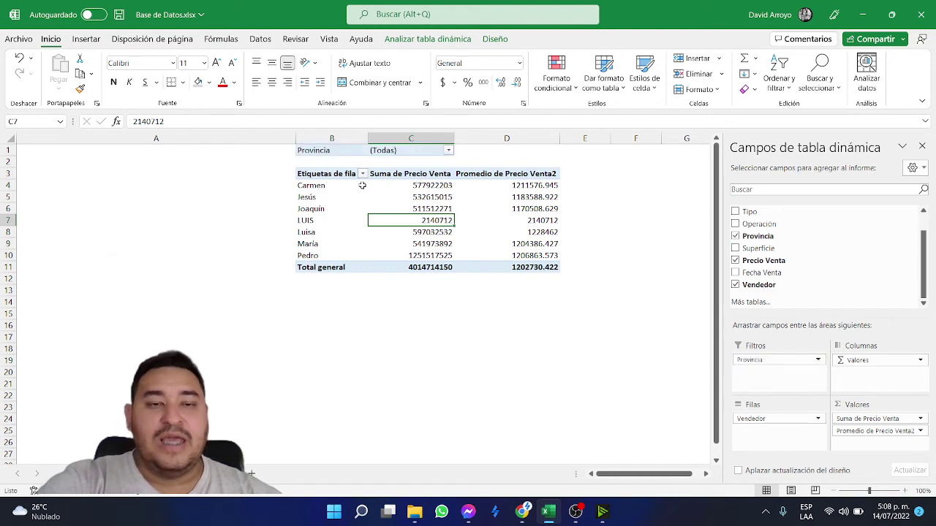
pyautogui.moveTo(327, 150); pyautogui.dragTo(406, 151)
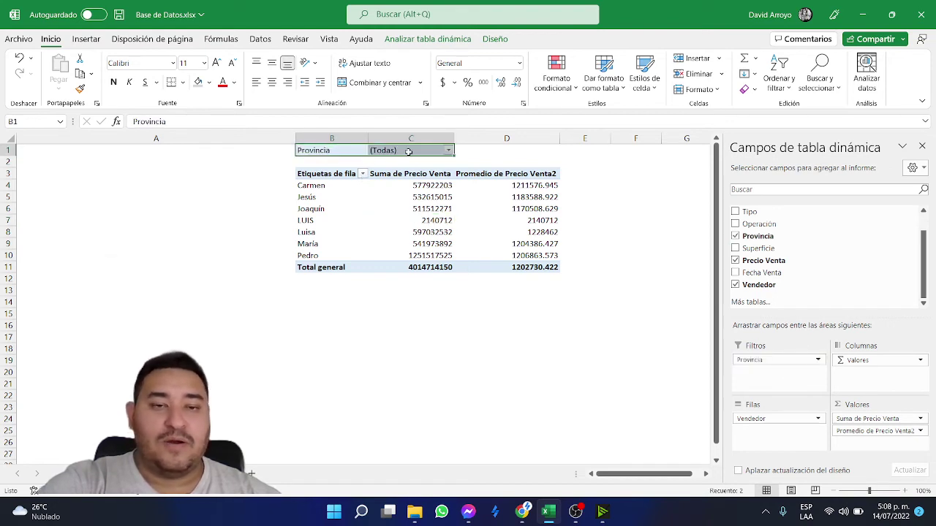
pyautogui.click(448, 151)
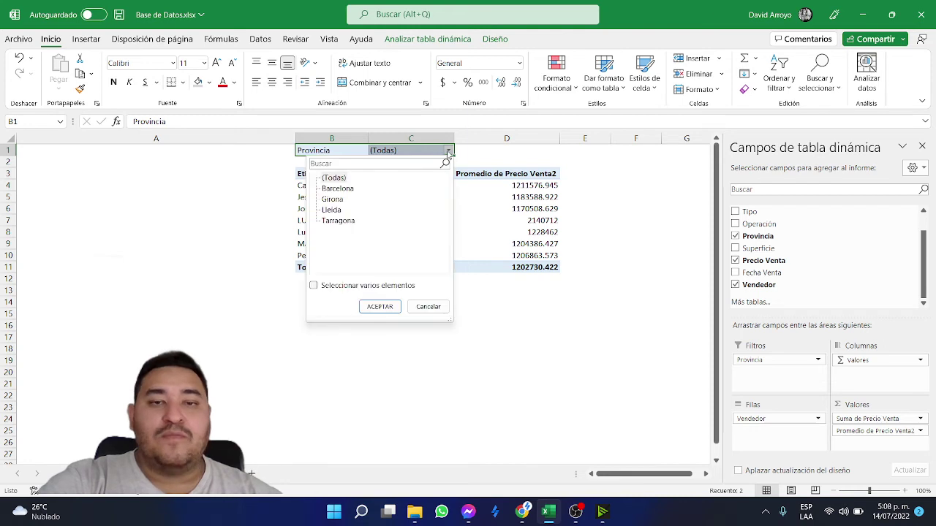
pyautogui.click(337, 188)
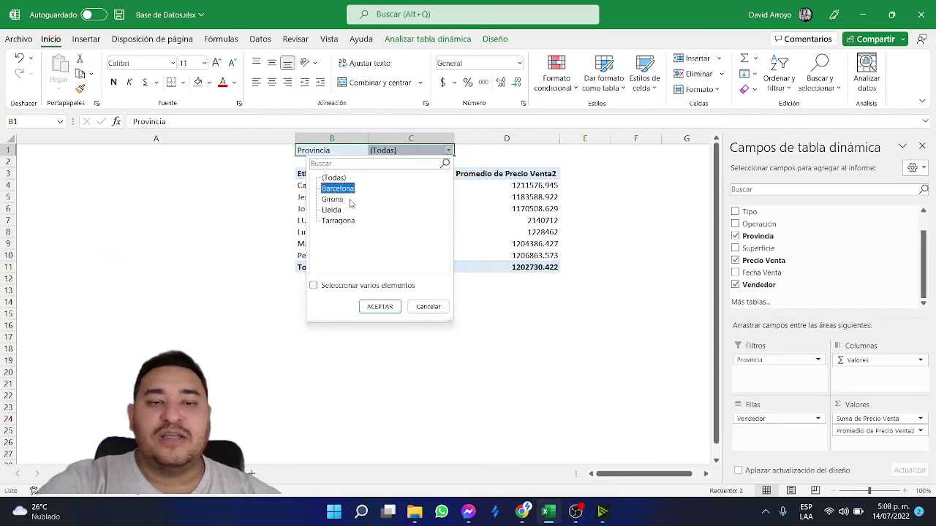
pyautogui.click(379, 306)
# Switch the Provincia report filter to Girona.
pyautogui.click(448, 150)
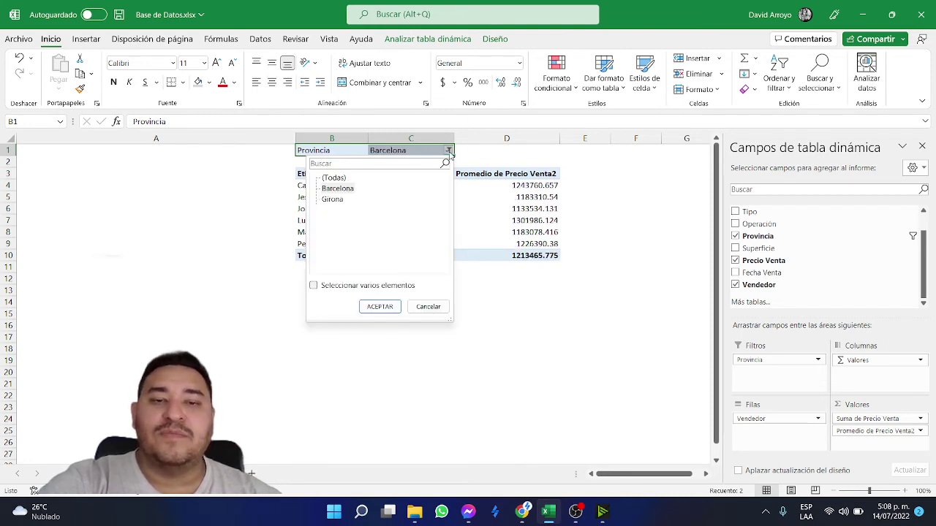
pyautogui.click(332, 200)
pyautogui.click(380, 306)
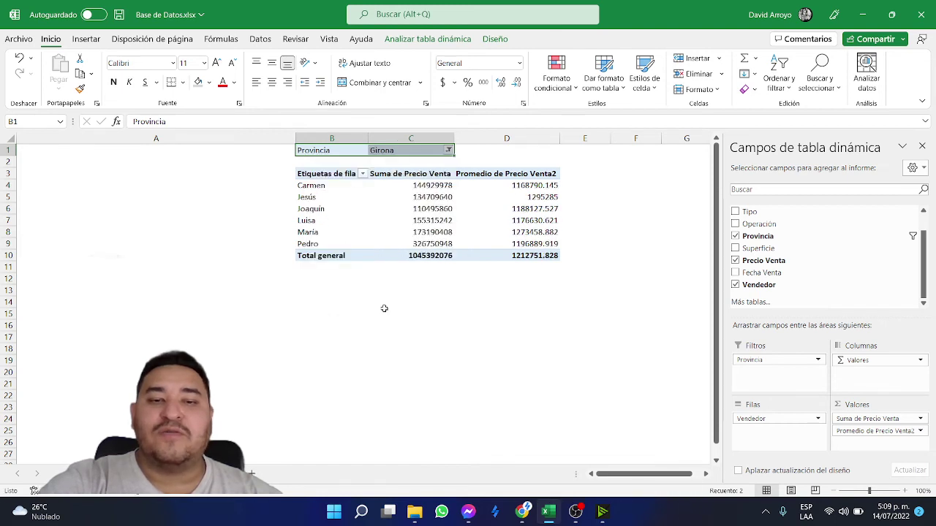
# Enable multiple item selection in the Provincia filter, try adding Lleida, clear all provinces, and apply the filter with only Girona checked.
pyautogui.click(448, 151)
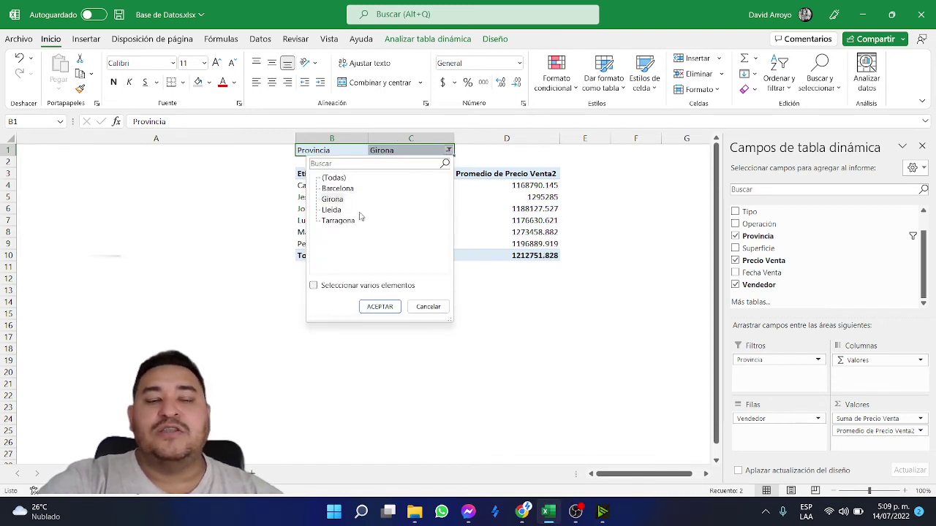
pyautogui.click(314, 286)
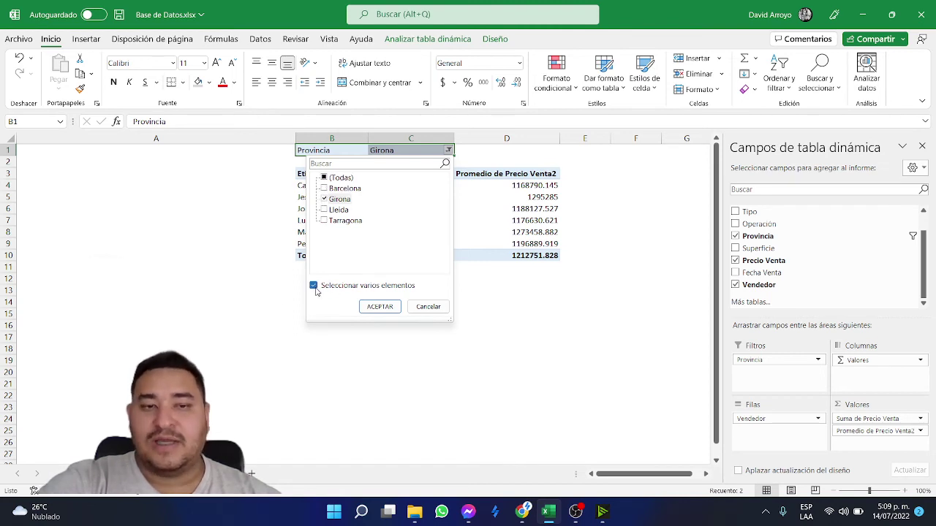
pyautogui.click(328, 211)
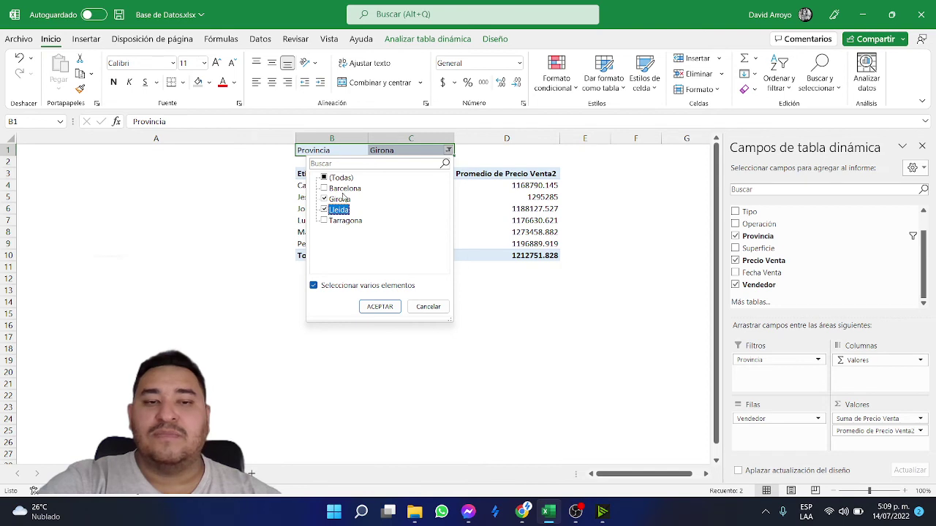
pyautogui.click(324, 179)
pyautogui.click(324, 178)
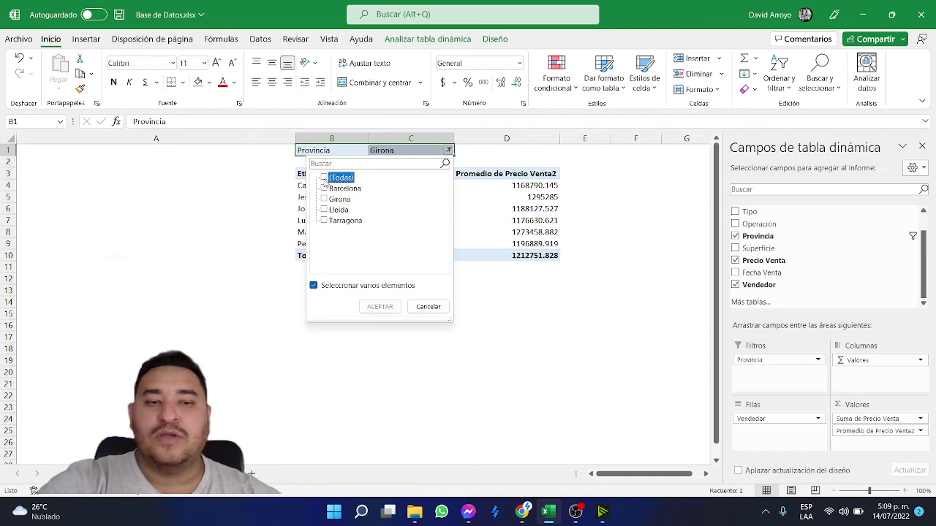
pyautogui.click(324, 199)
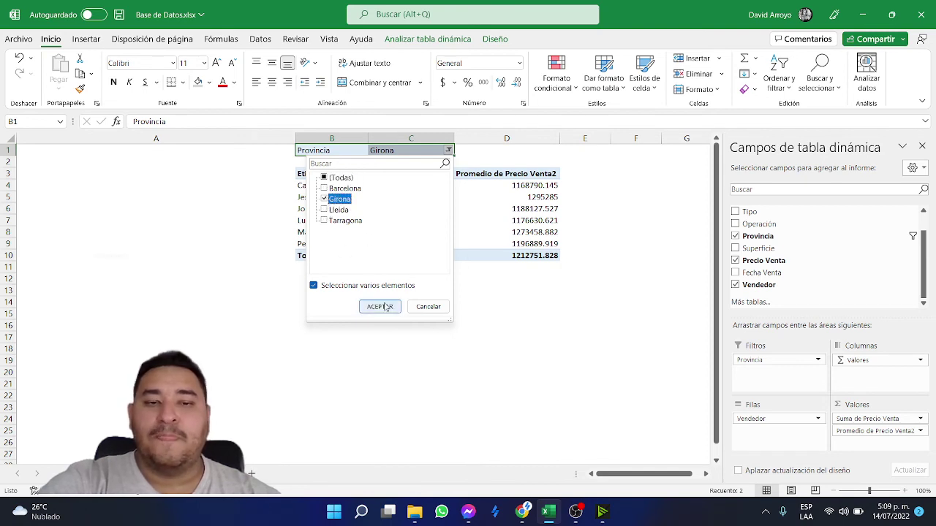
pyautogui.click(386, 307)
pyautogui.click(465, 254)
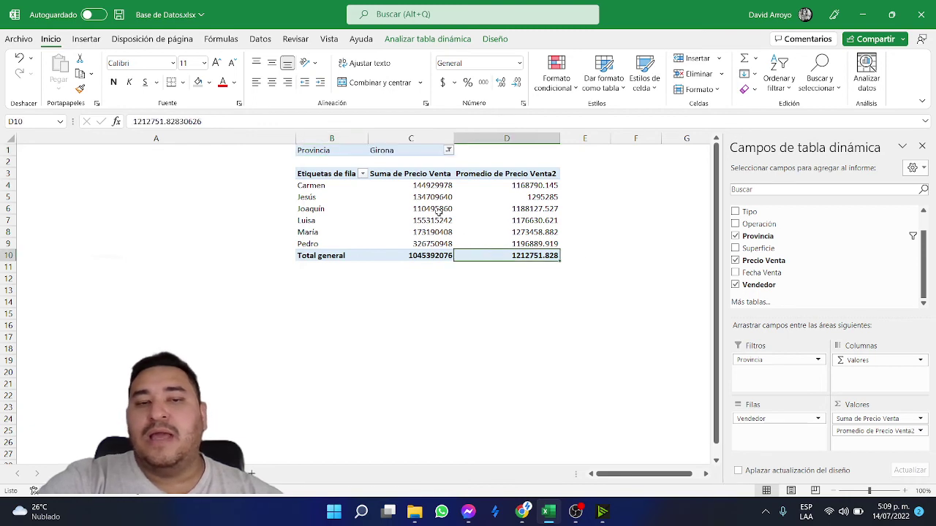
pyautogui.moveTo(396, 190)
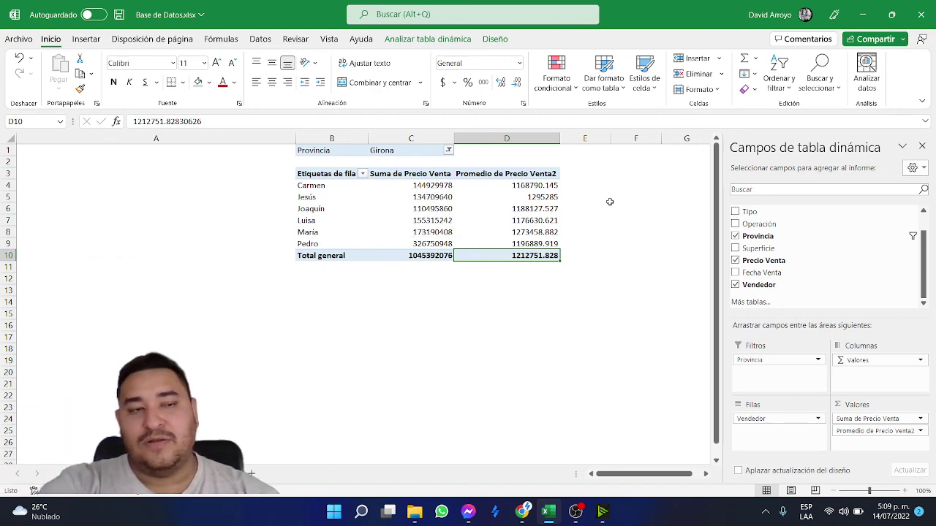
pyautogui.click(584, 516)
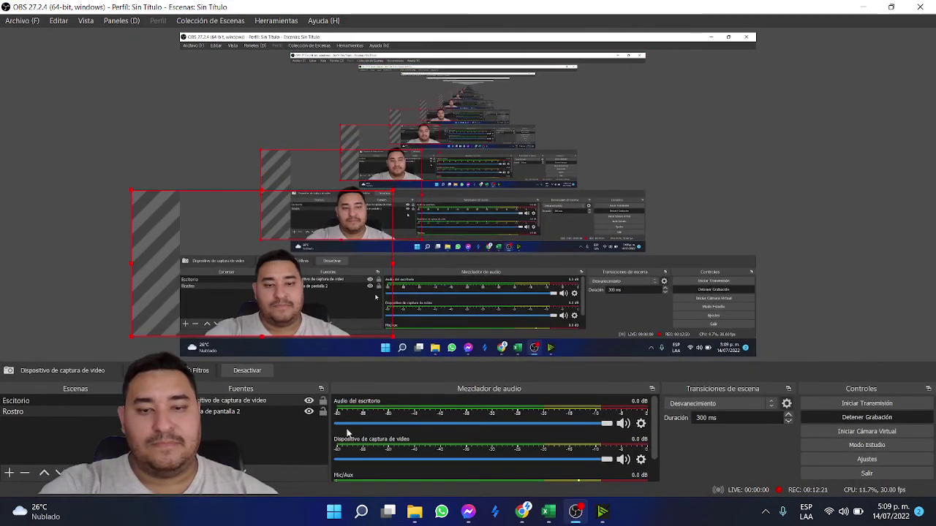